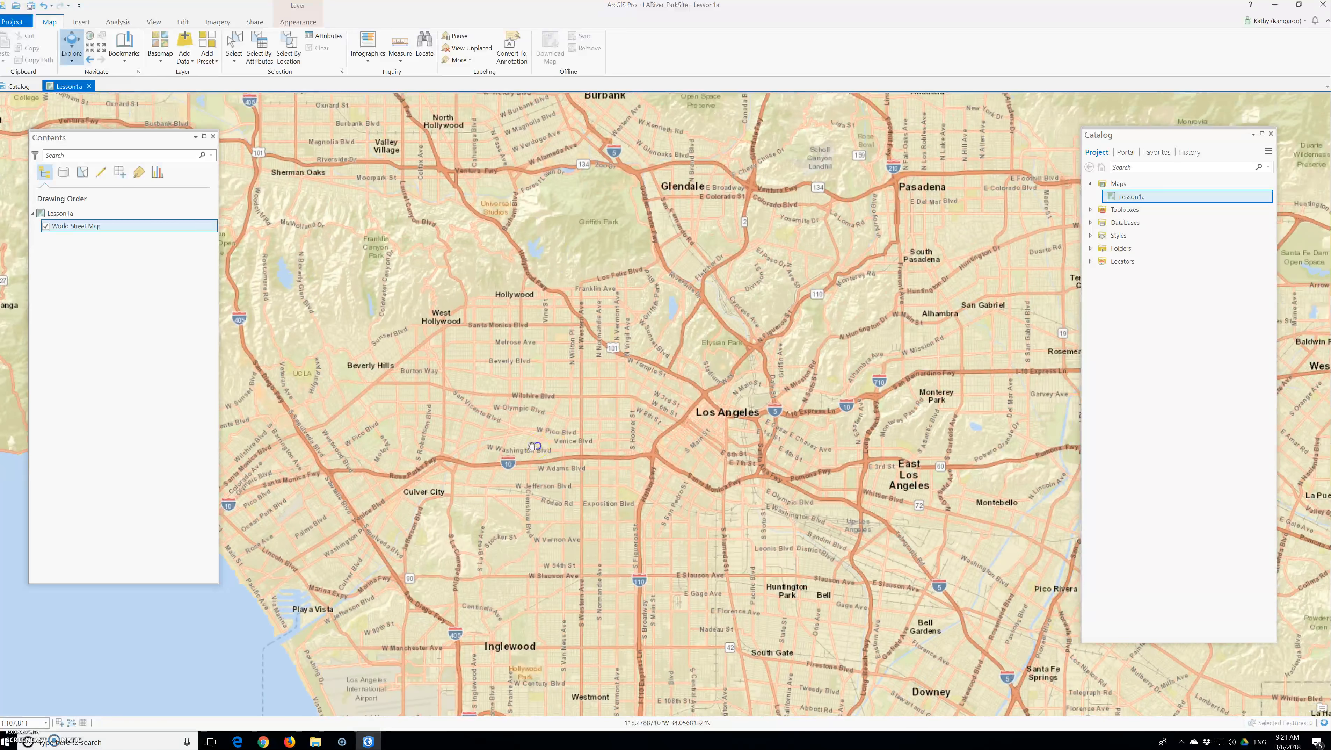
Explore downtown Los Angeles on the map by panning and zooming in and out in fixed increments.
drag(576, 397, 791, 492)
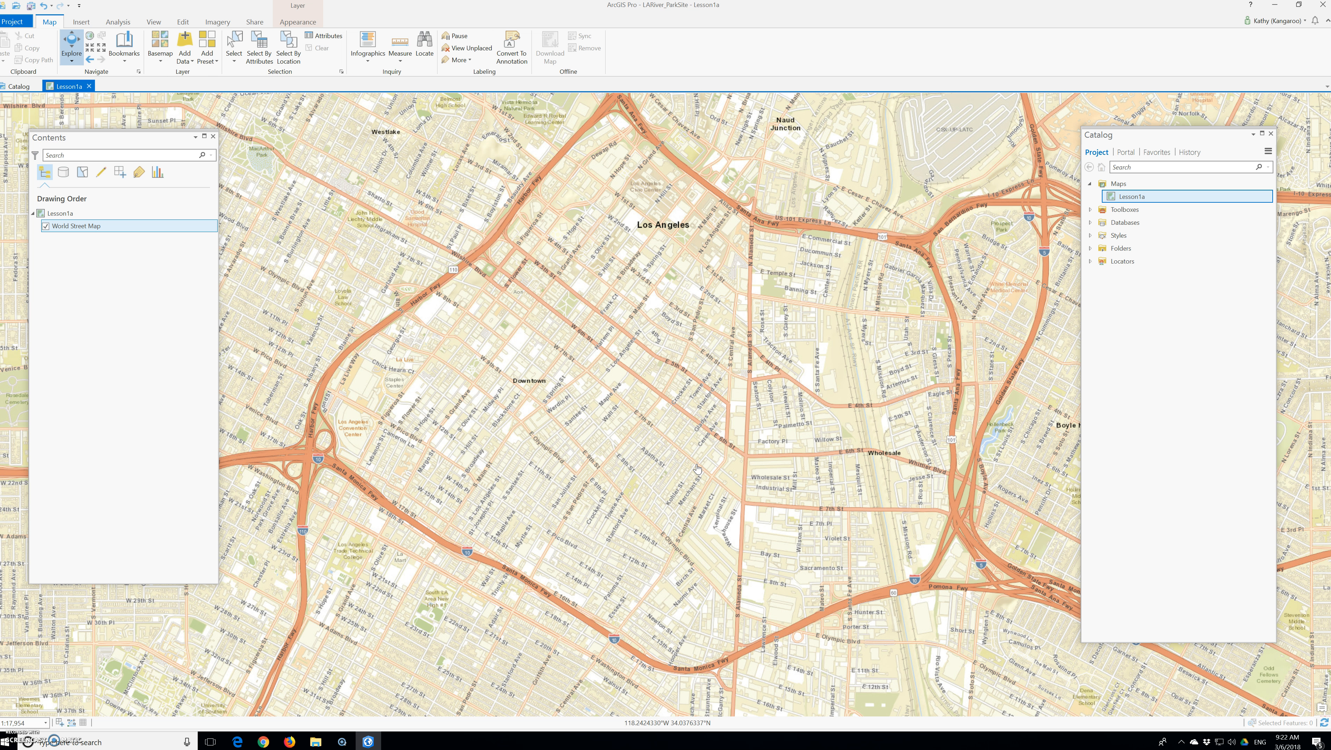
click(93, 48)
click(101, 50)
click(102, 51)
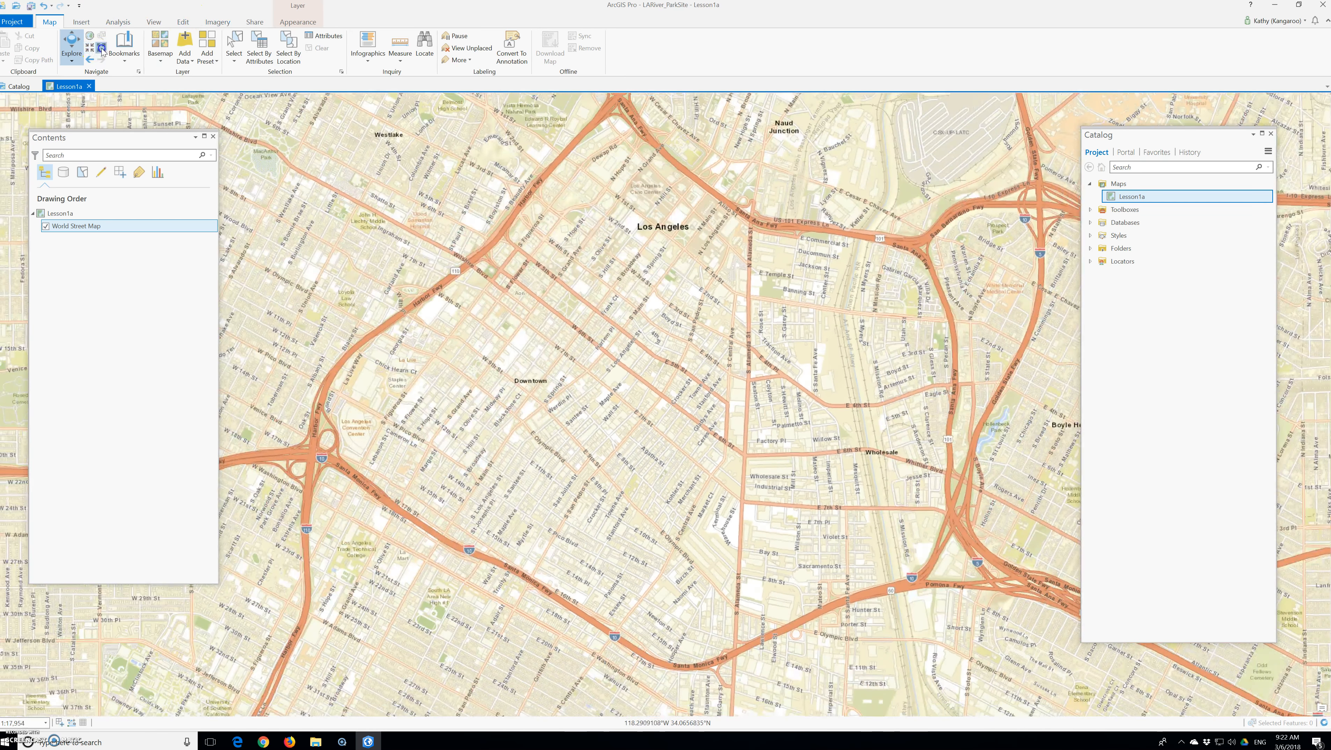
click(90, 51)
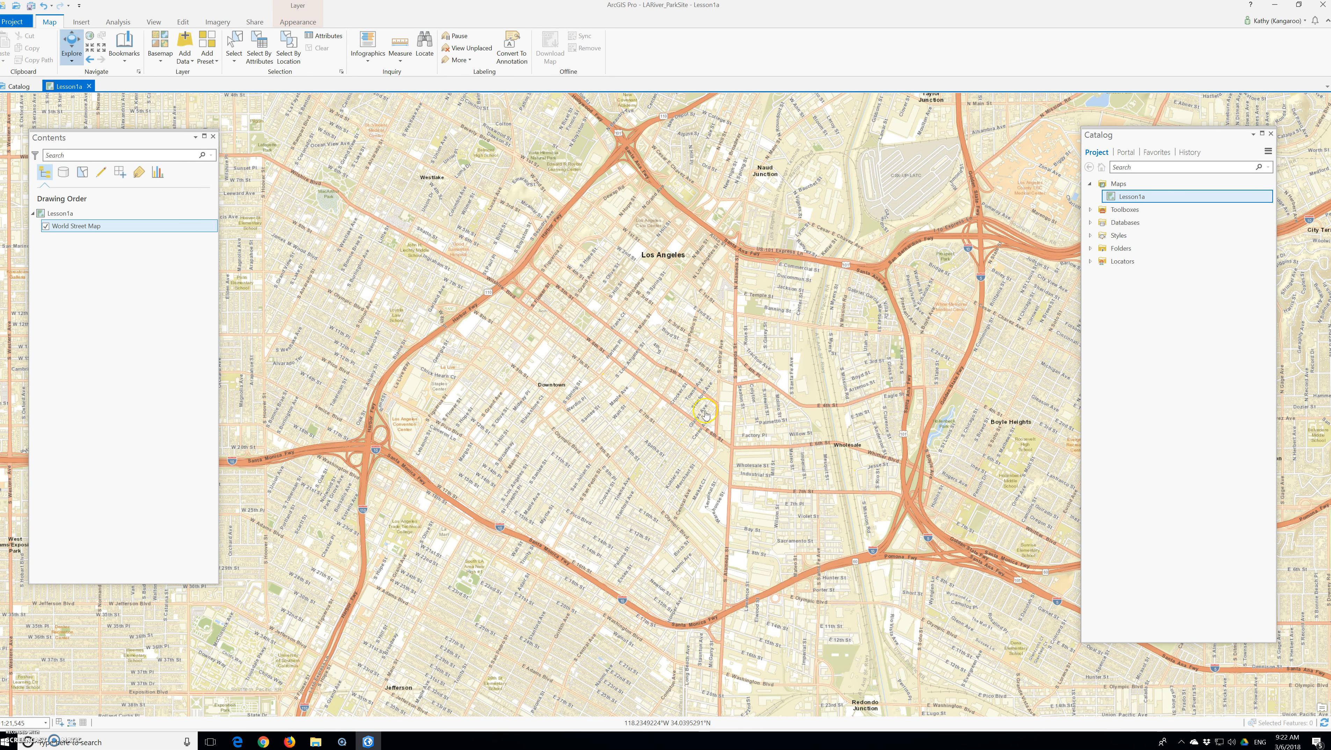
click(102, 48)
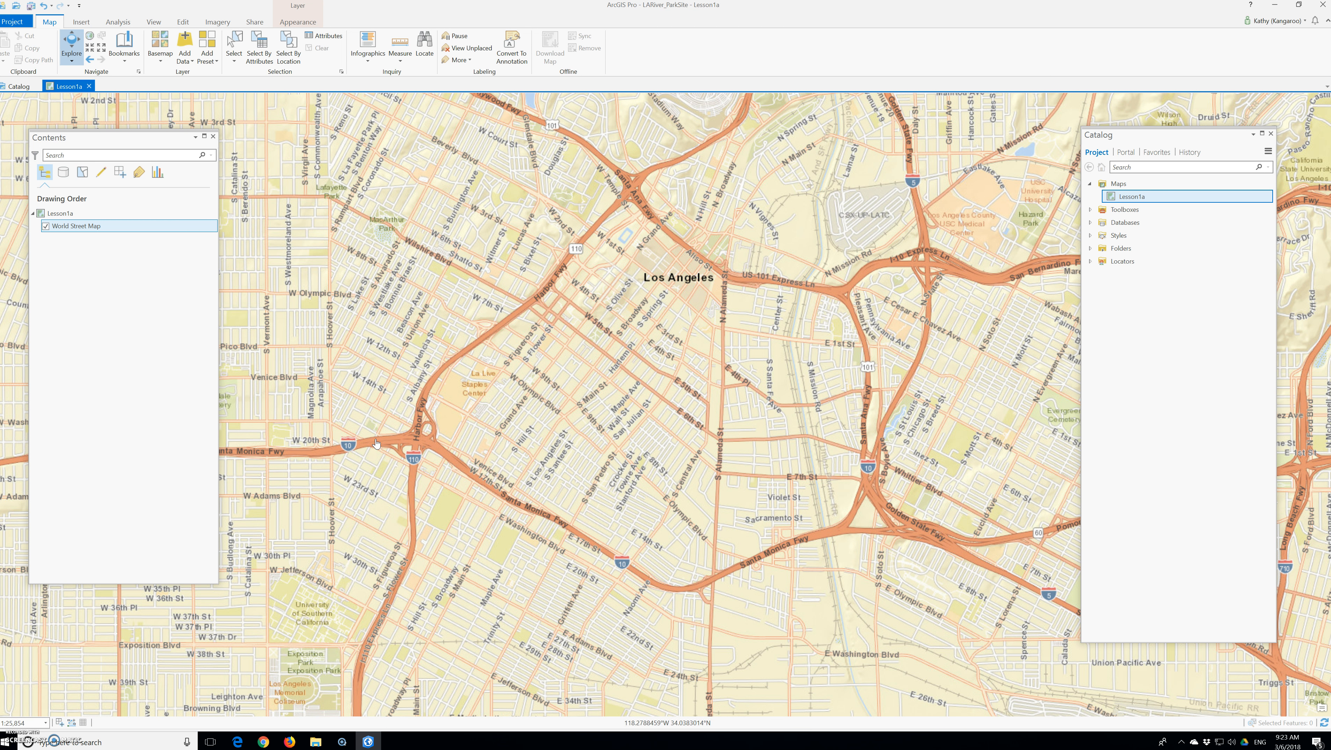
Add a folder connection to the UGIS3 folder, located inside the ProT folder on the Desktop.
click(1090, 248)
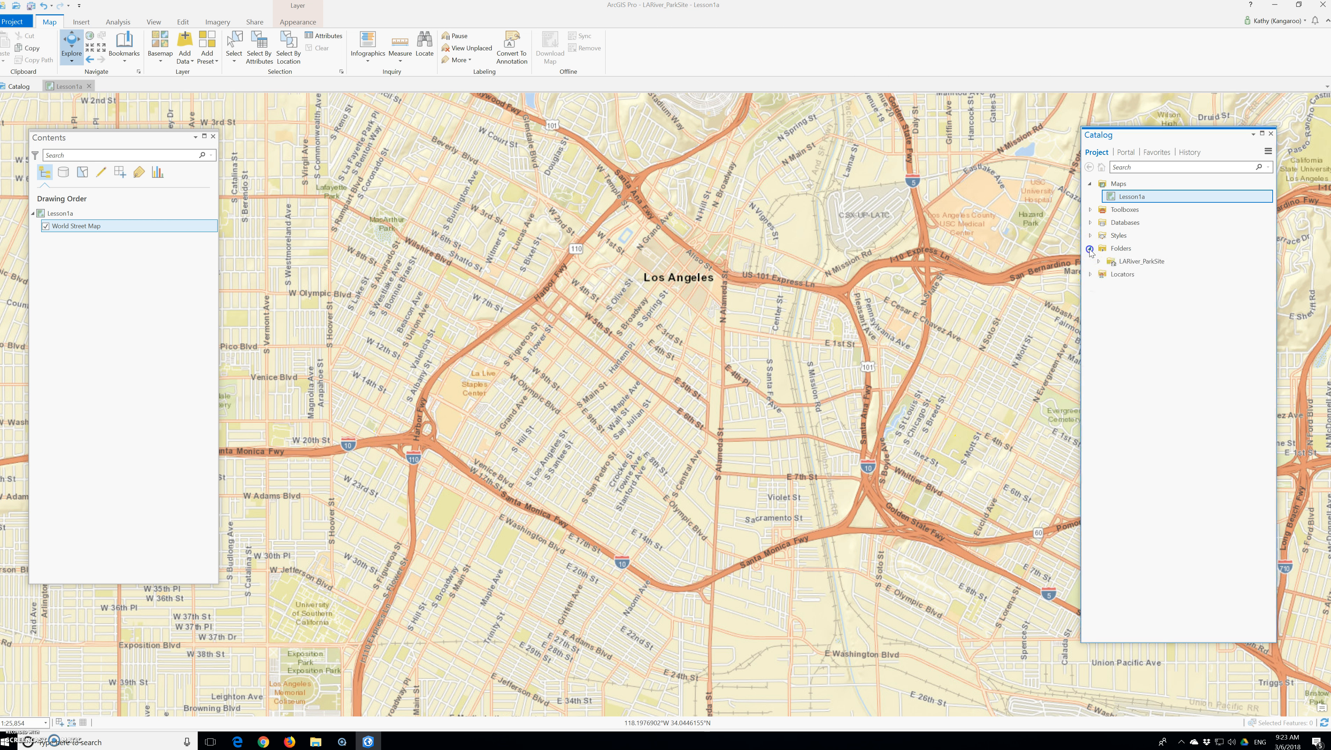
right_click(1101, 249)
click(1144, 254)
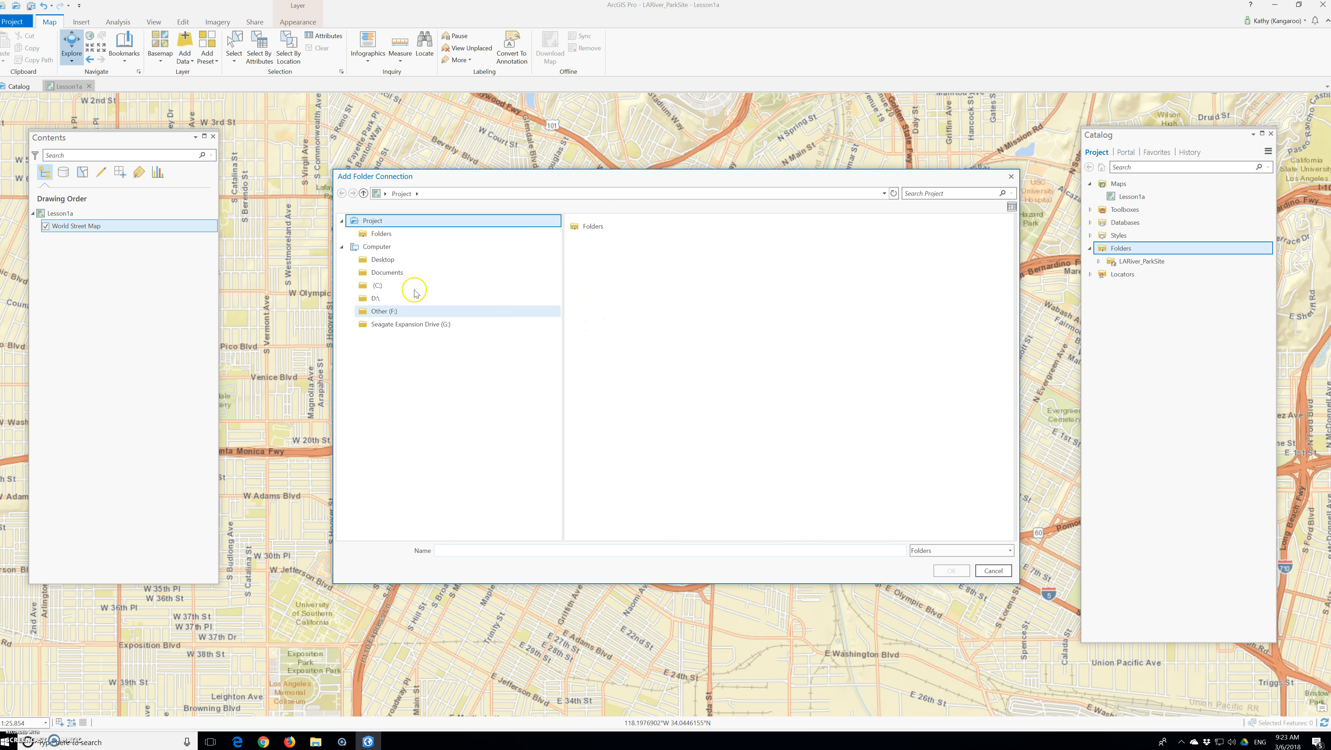
click(381, 261)
double_click(588, 241)
click(589, 241)
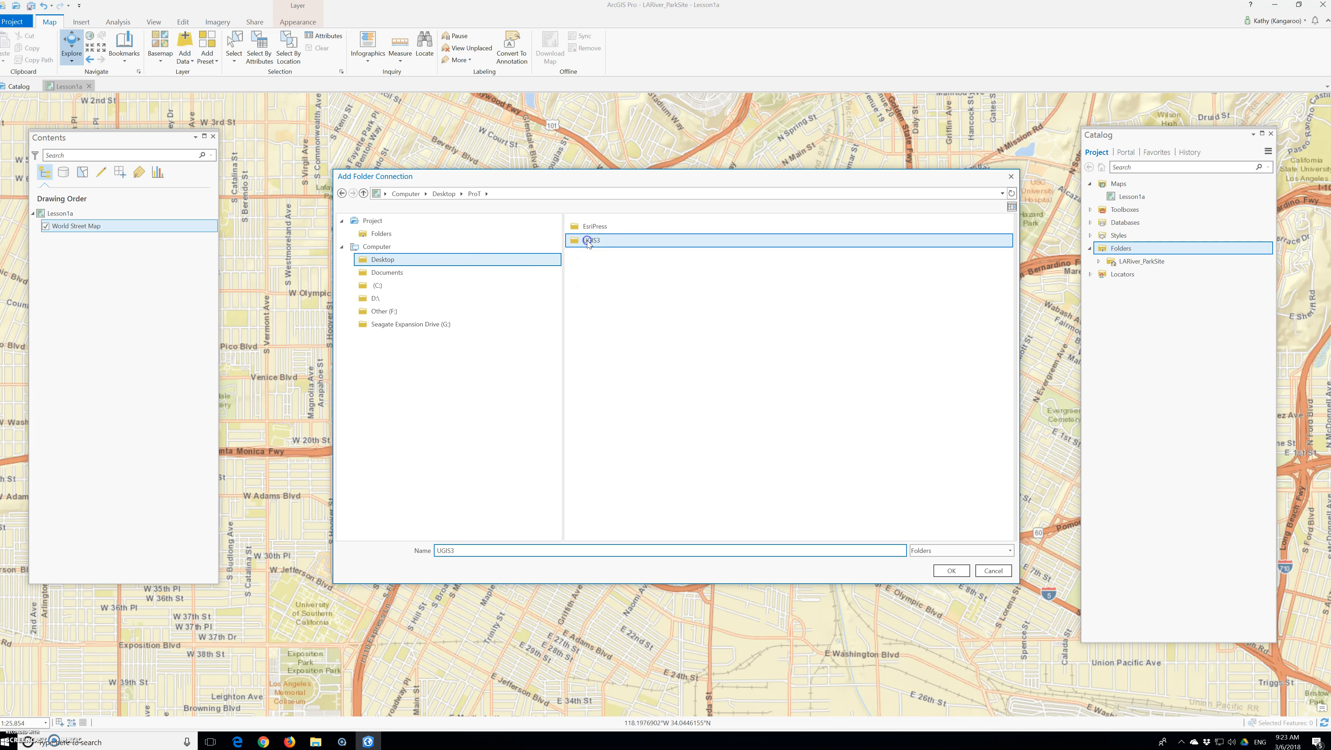
click(951, 570)
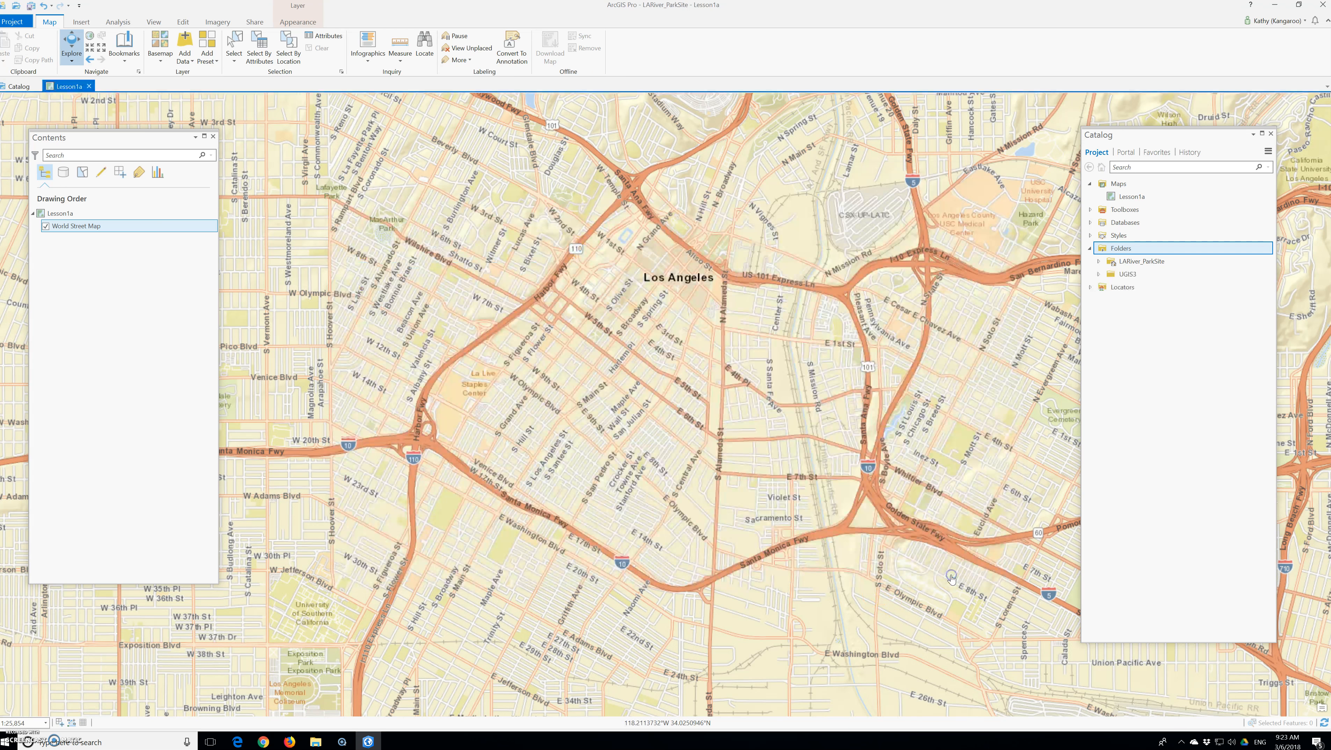
Browse through UGIS3, ParkSite and SourceData to ESRI.gdb and add its Boundary feature dataset to the Lesson1a map.
click(1098, 273)
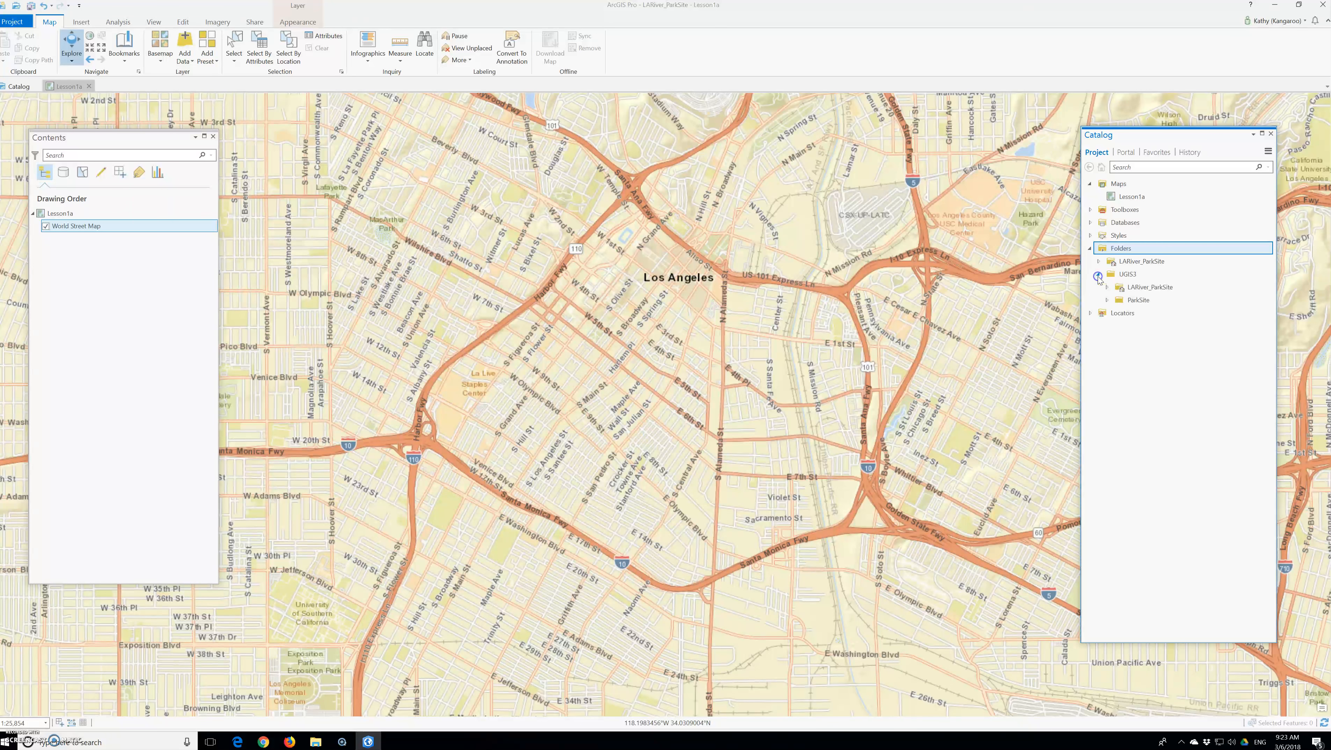
click(1109, 302)
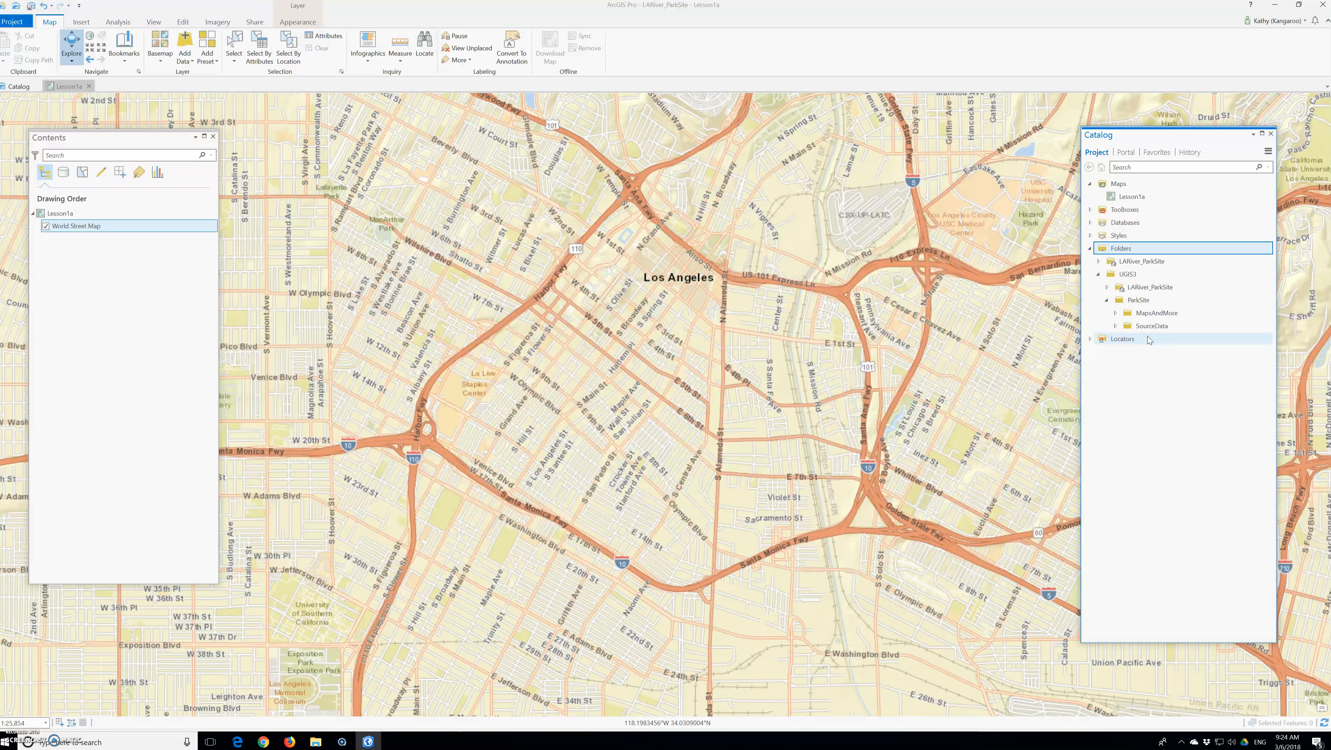
click(1122, 330)
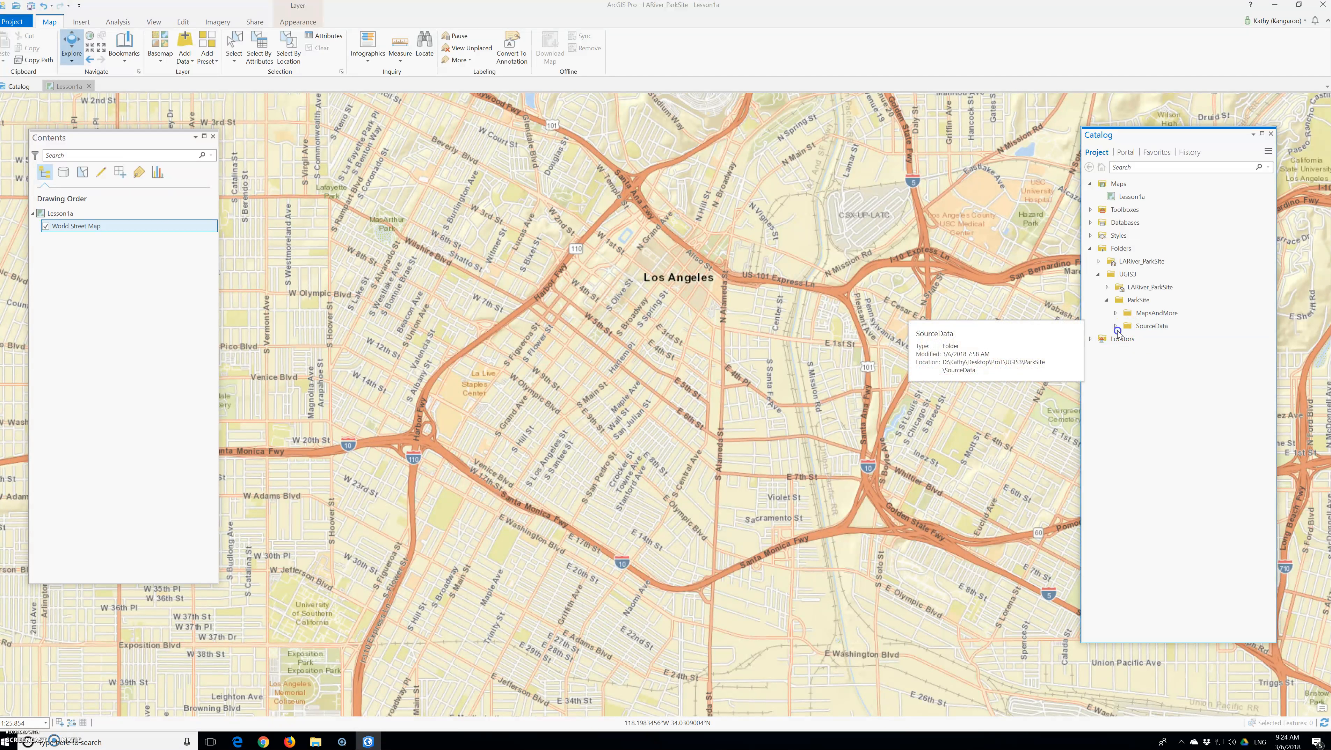
click(1116, 326)
click(1124, 377)
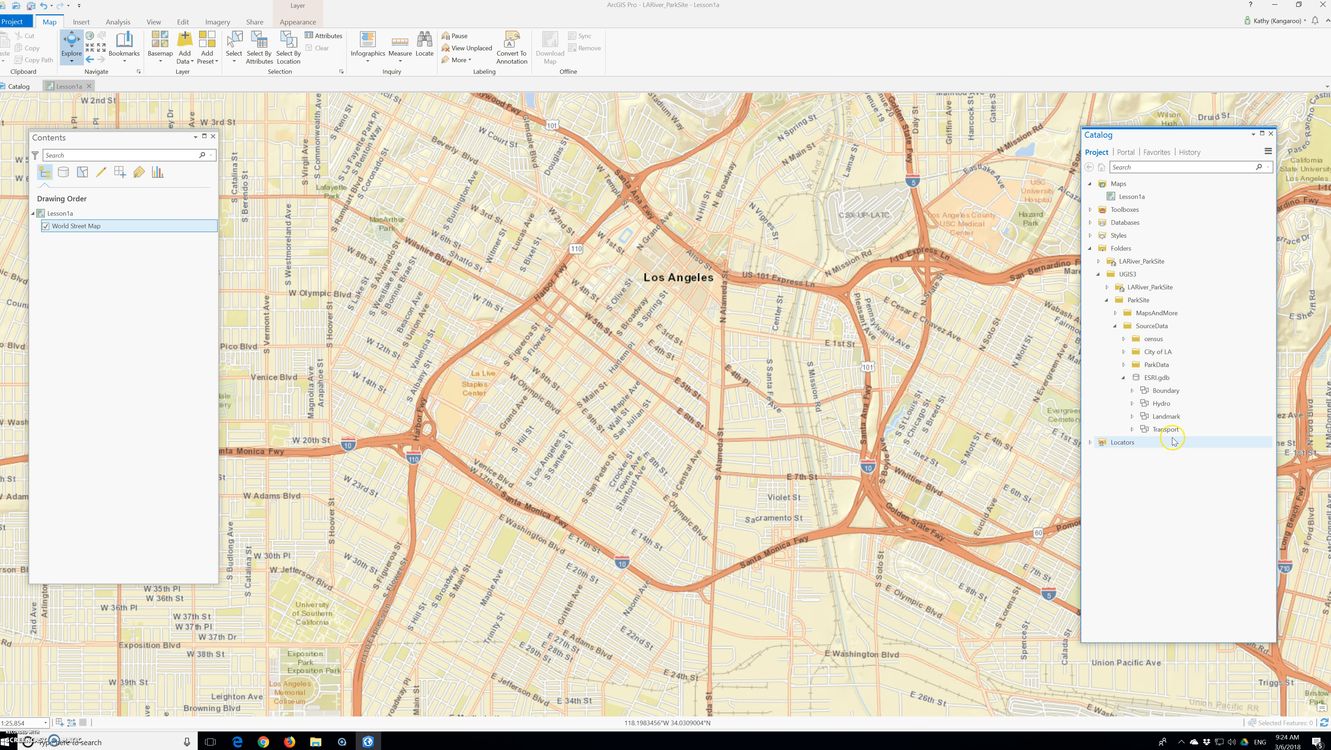
click(1144, 392)
drag(1145, 391, 106, 221)
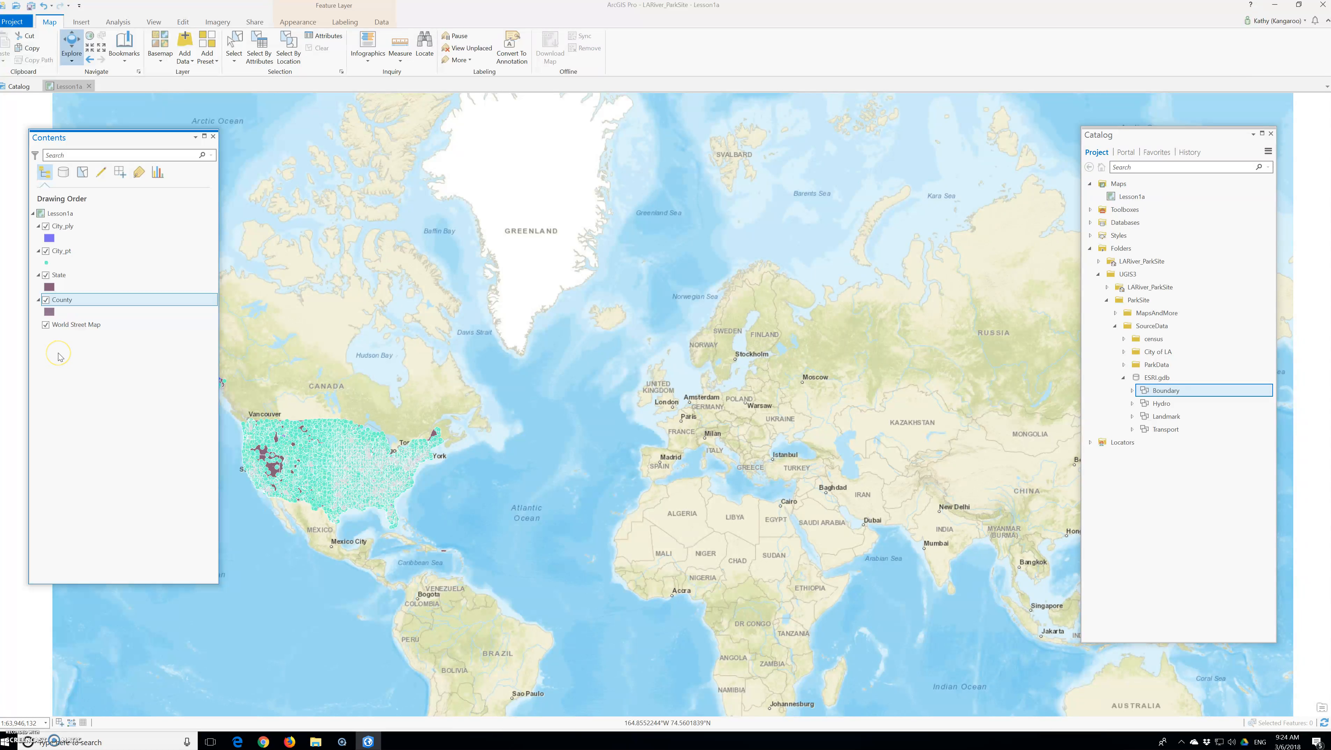
Look through the gallery of available basemaps and close it without choosing one.
mouse_move(62, 325)
mouse_down()
mouse_move(79, 270)
mouse_move(64, 219)
mouse_move(75, 250)
mouse_move(62, 391)
mouse_up()
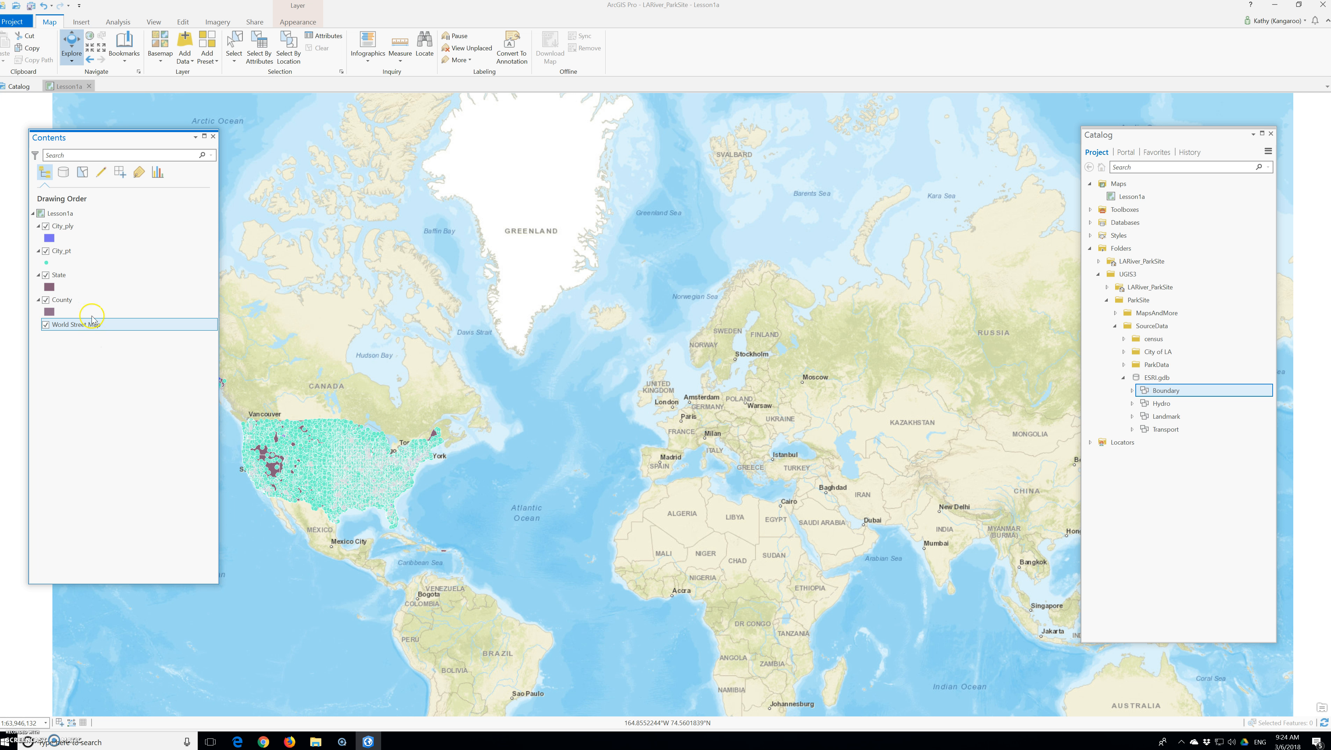
click(72, 228)
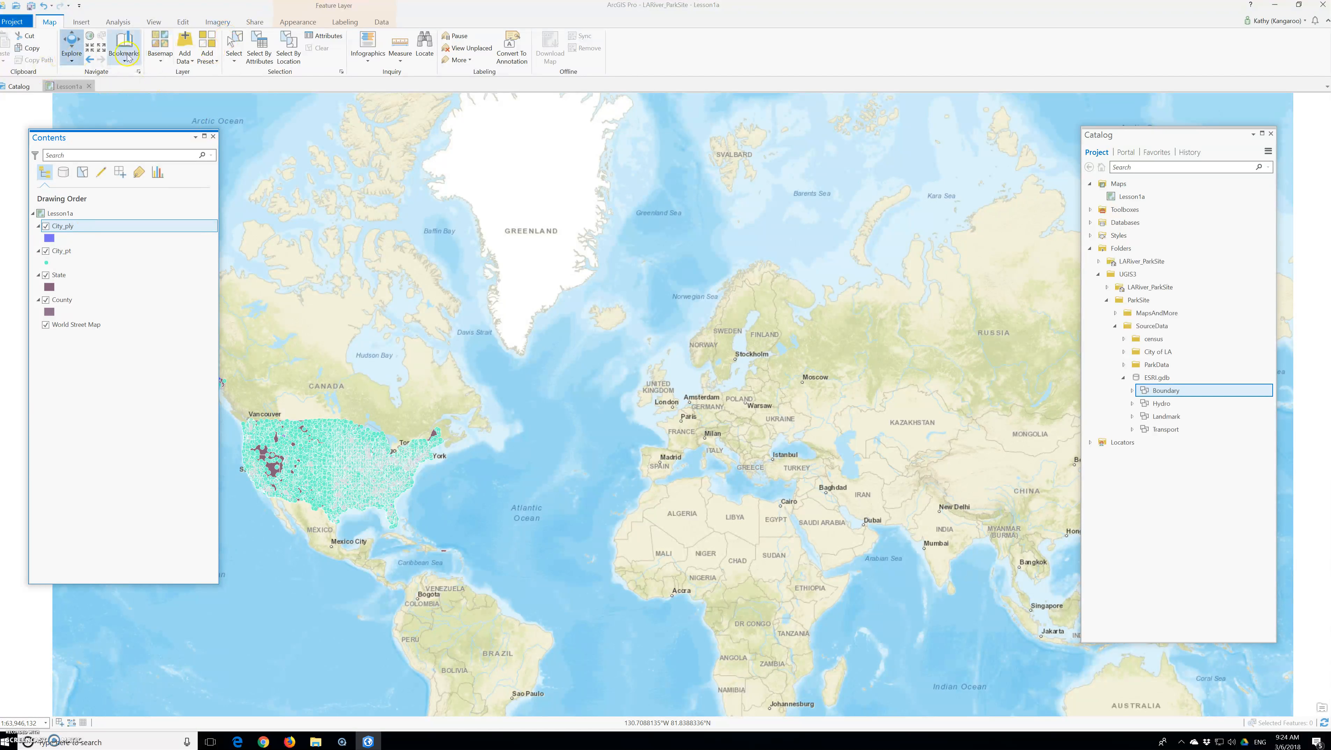
click(164, 54)
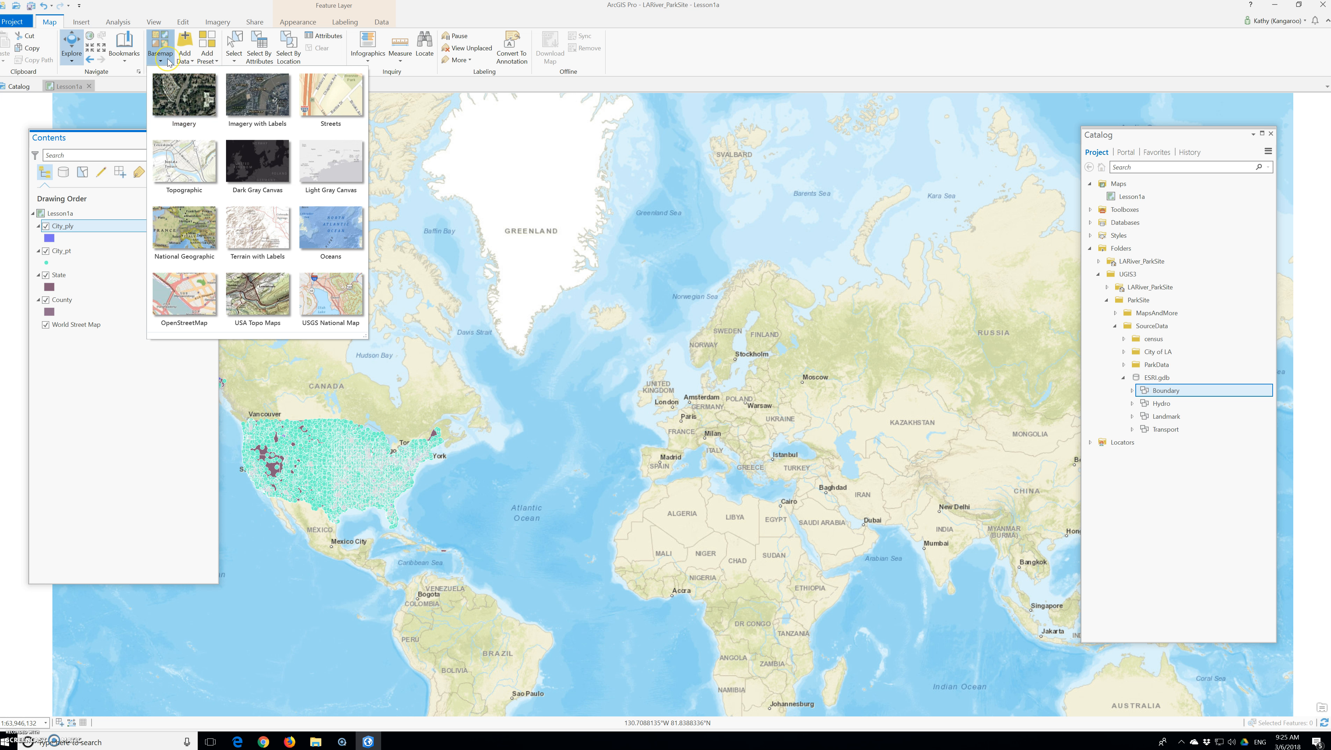
click(166, 67)
click(90, 137)
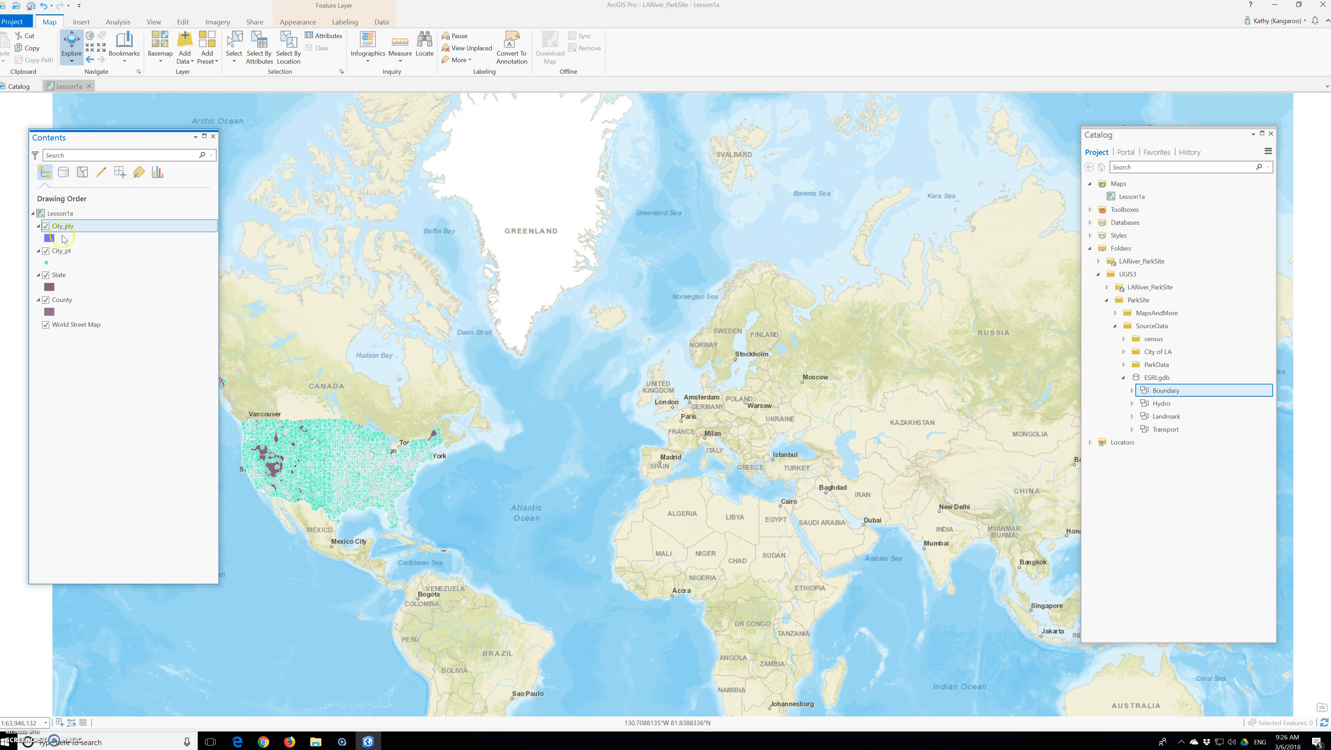
Zoom to the extent of the City_ply layer and return to the previous map extent.
right_click(62, 227)
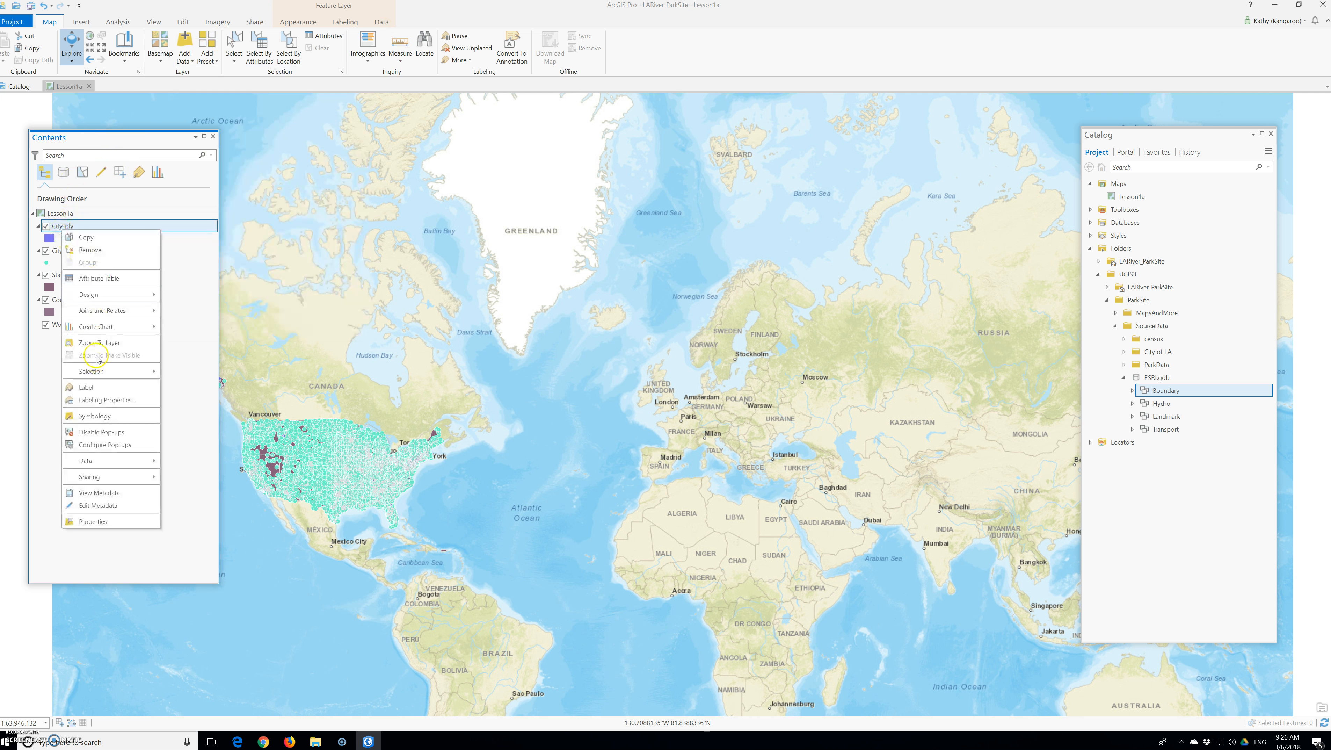
click(99, 342)
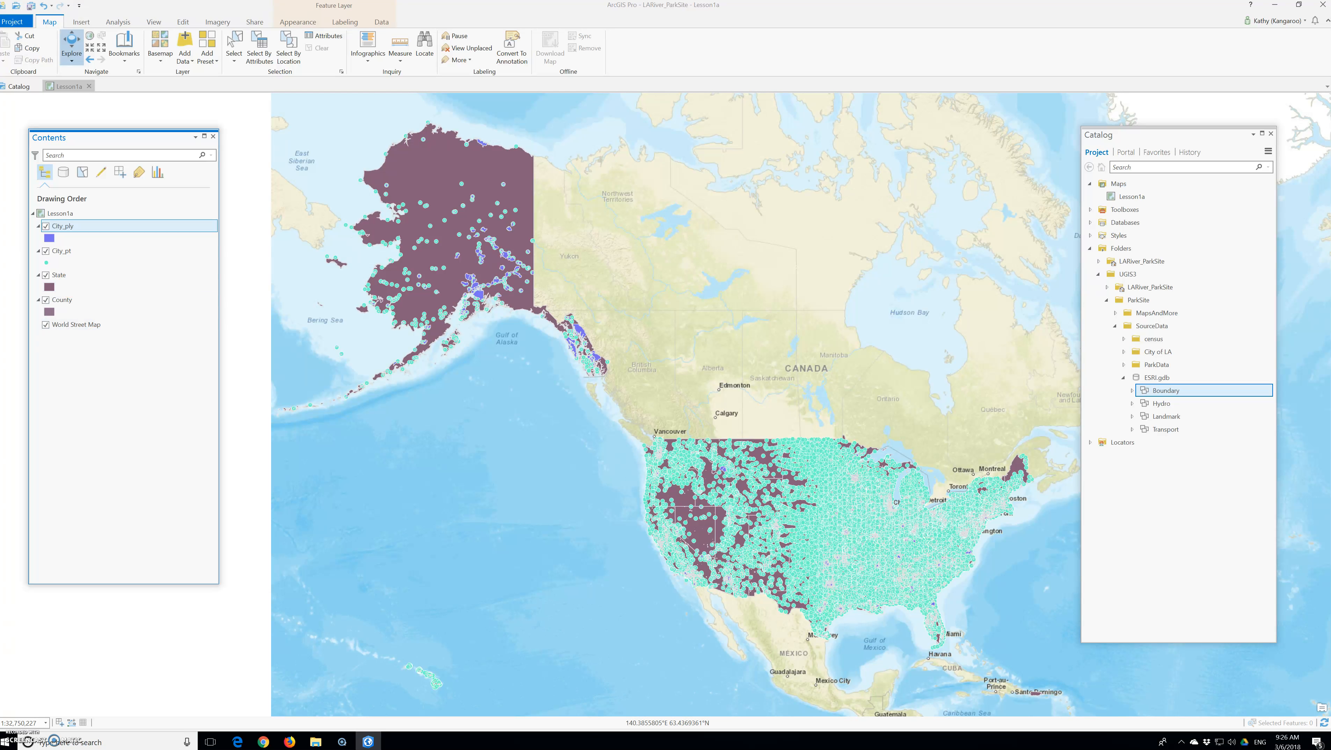
click(90, 59)
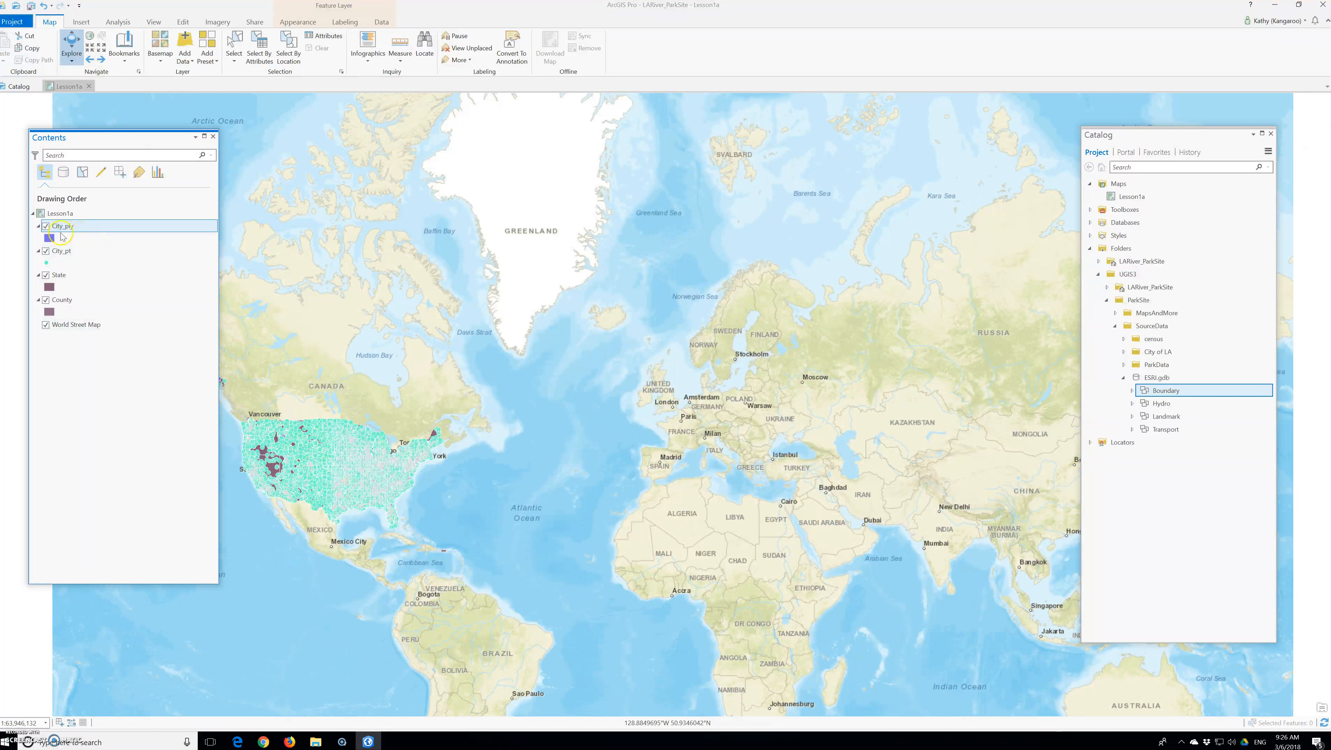
Zoom to the extent of the City_pt layer and pan the map to show Alaska and the United States.
right_click(57, 252)
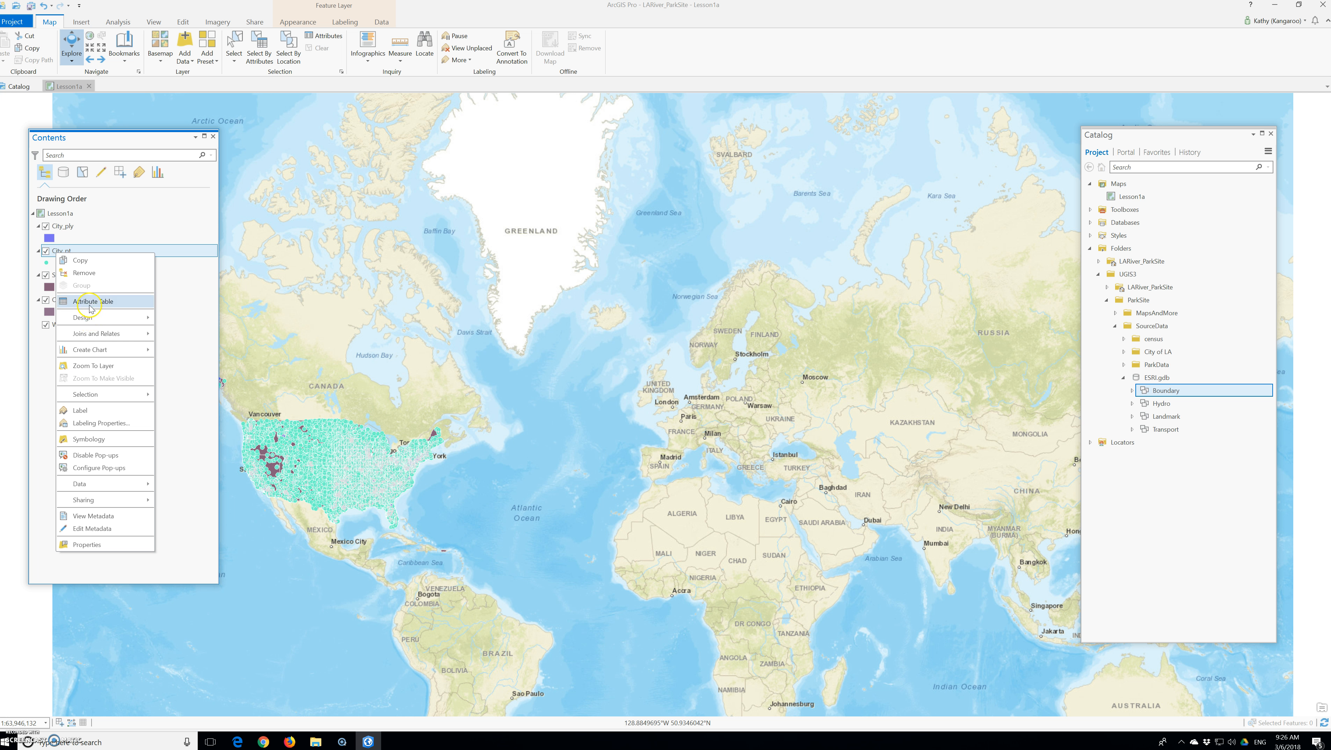
click(108, 366)
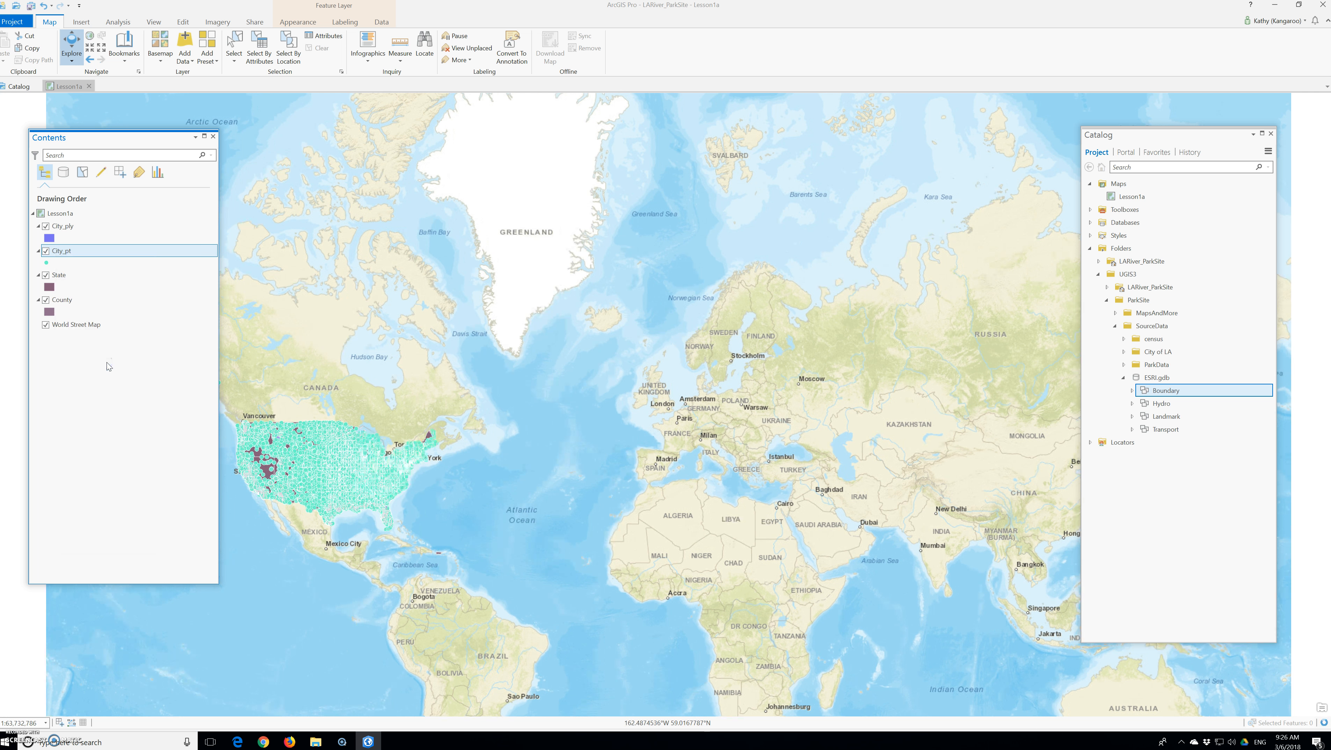
right_click(66, 255)
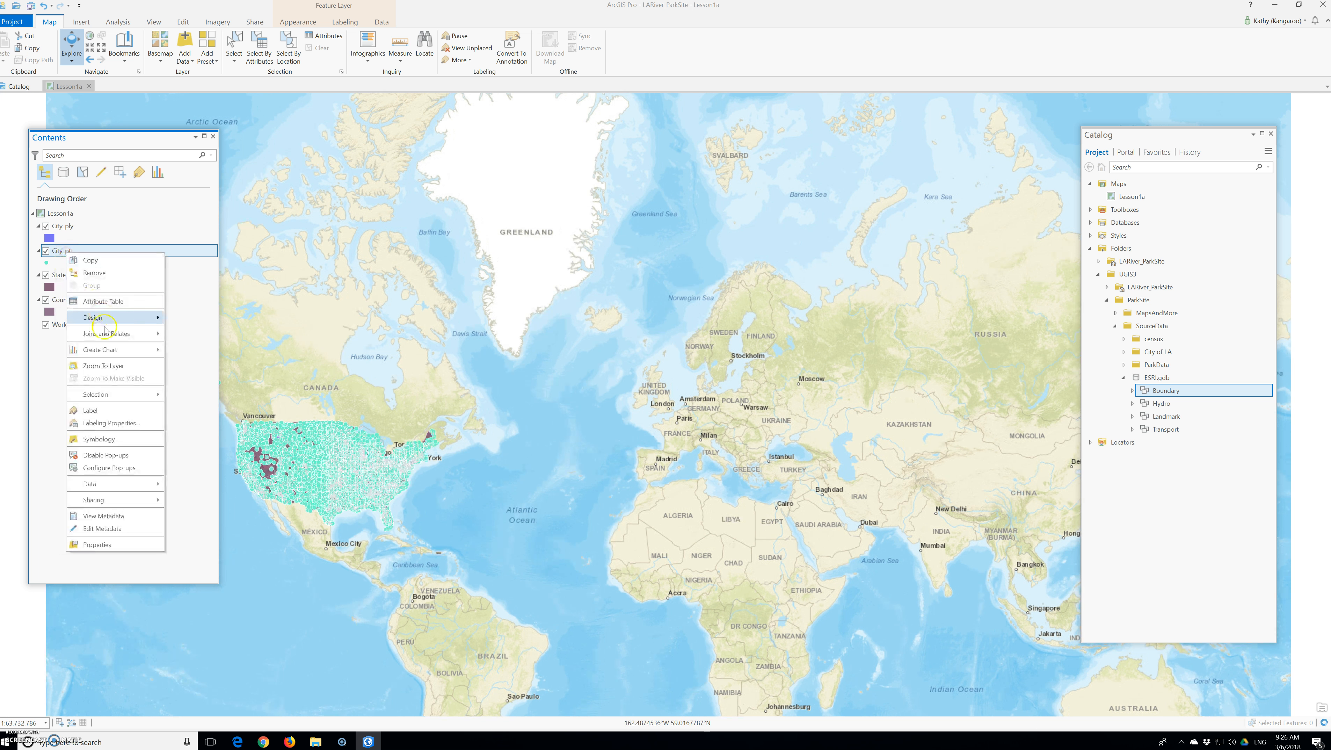
click(110, 365)
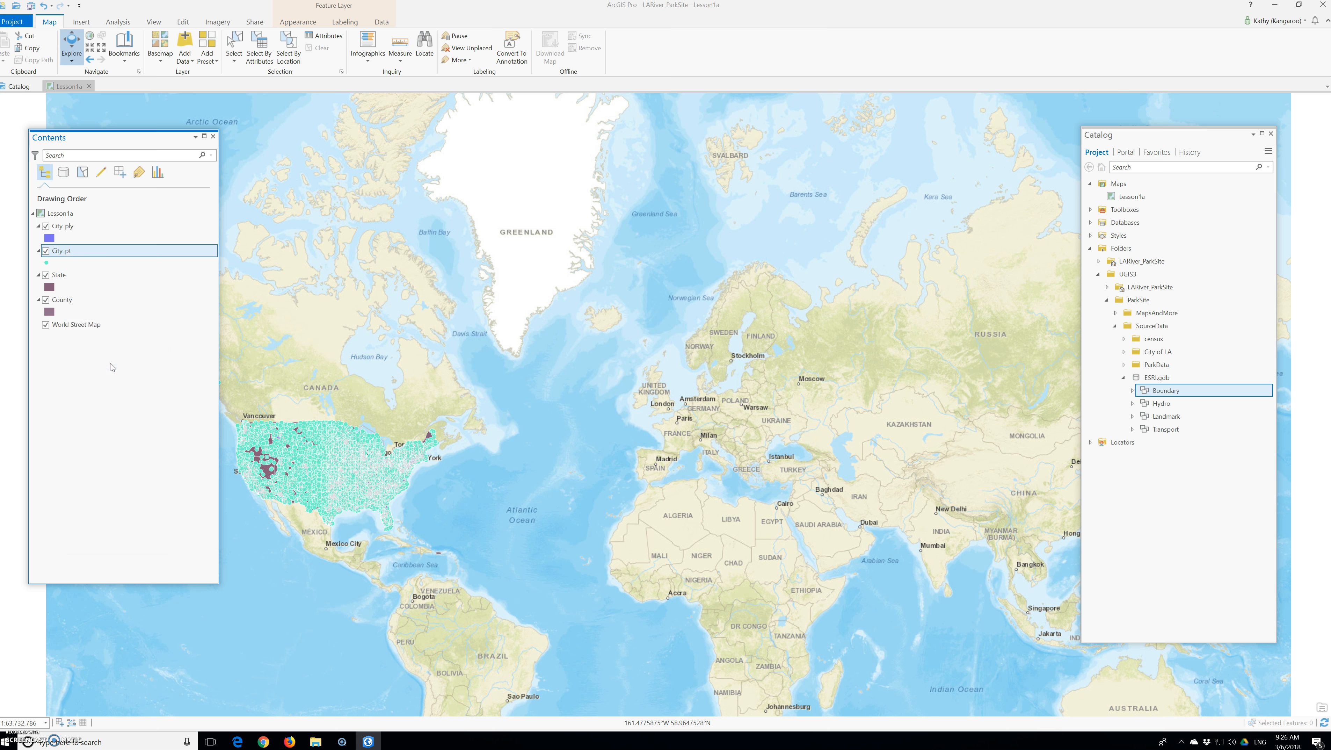
drag(269, 444, 590, 392)
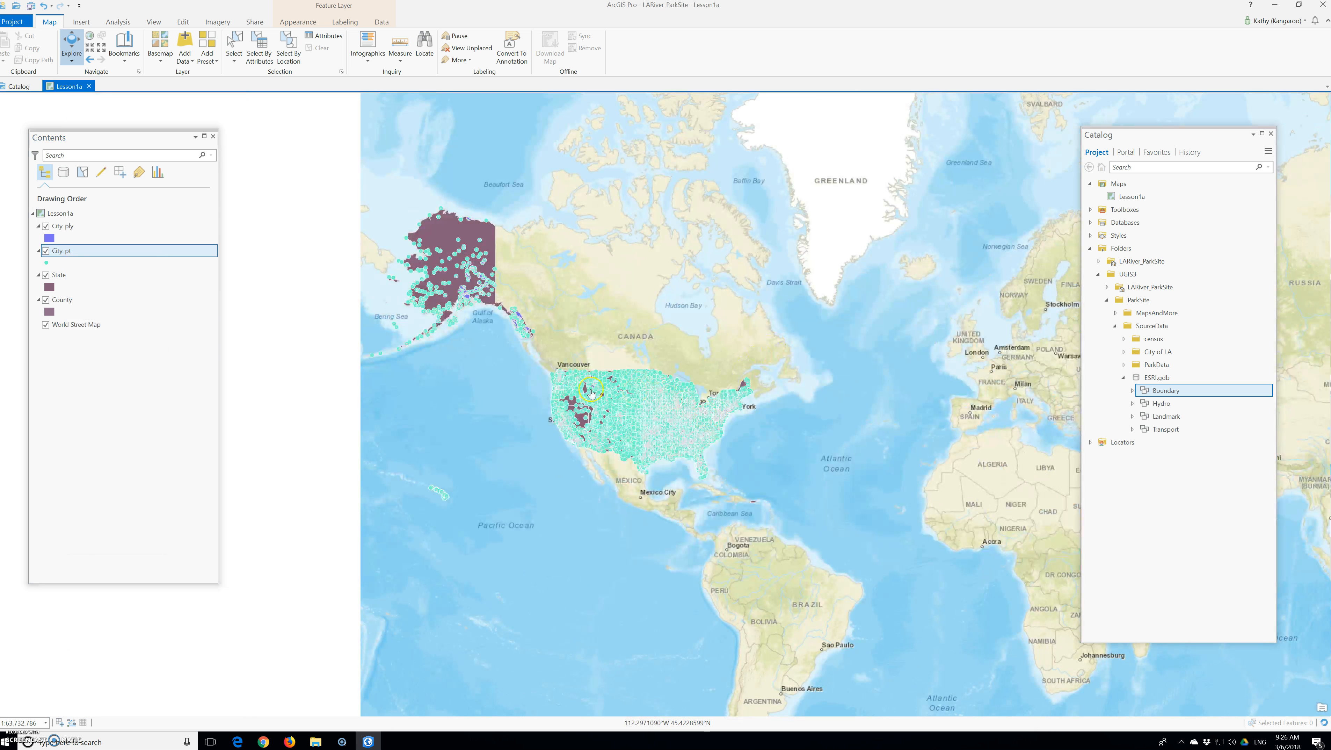
drag(497, 385, 559, 364)
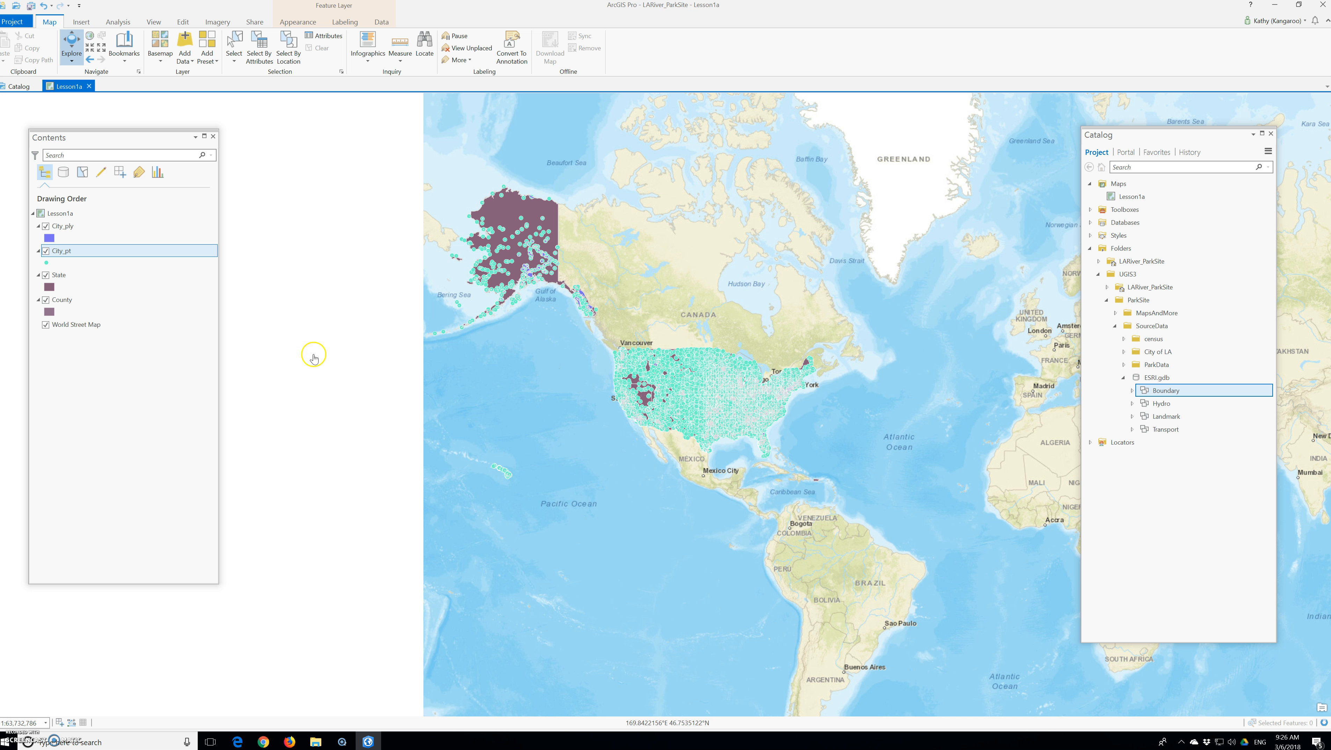
Zoom the map to the extent of the State layer.
right_click(53, 274)
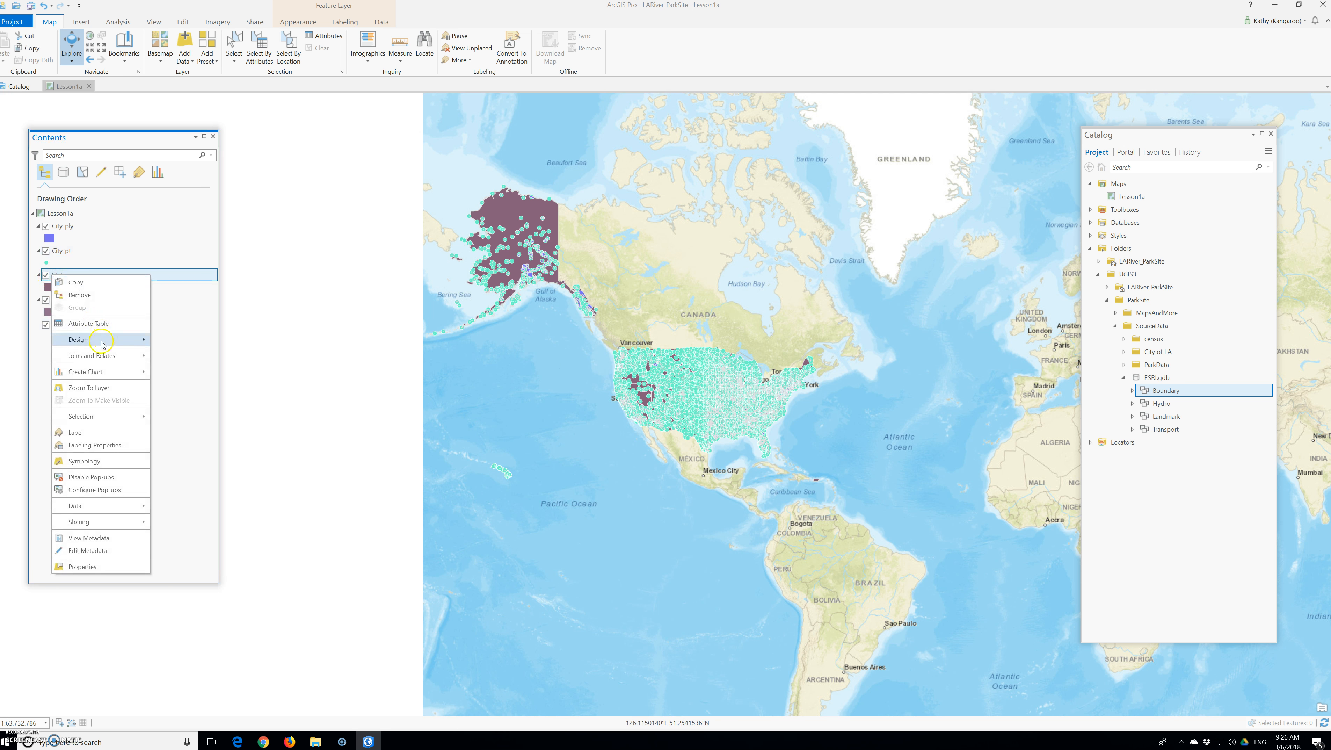
click(103, 388)
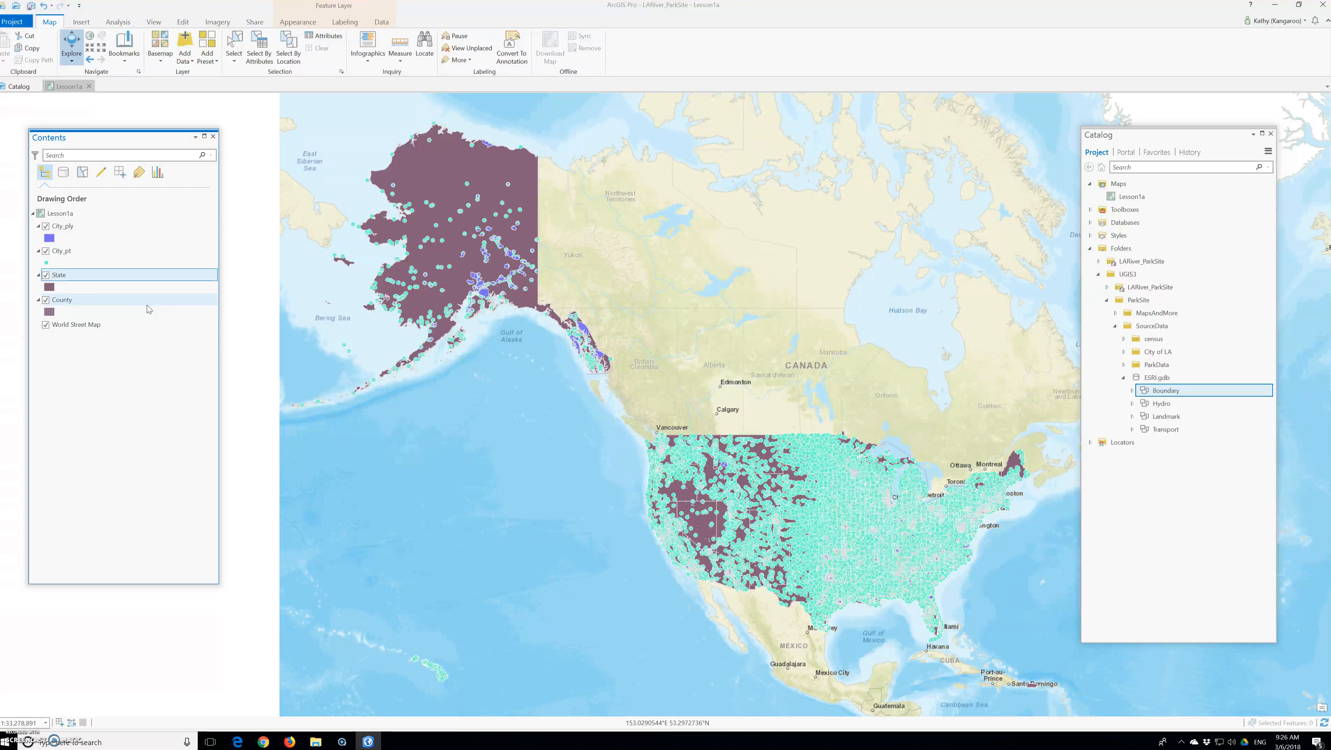
click(142, 319)
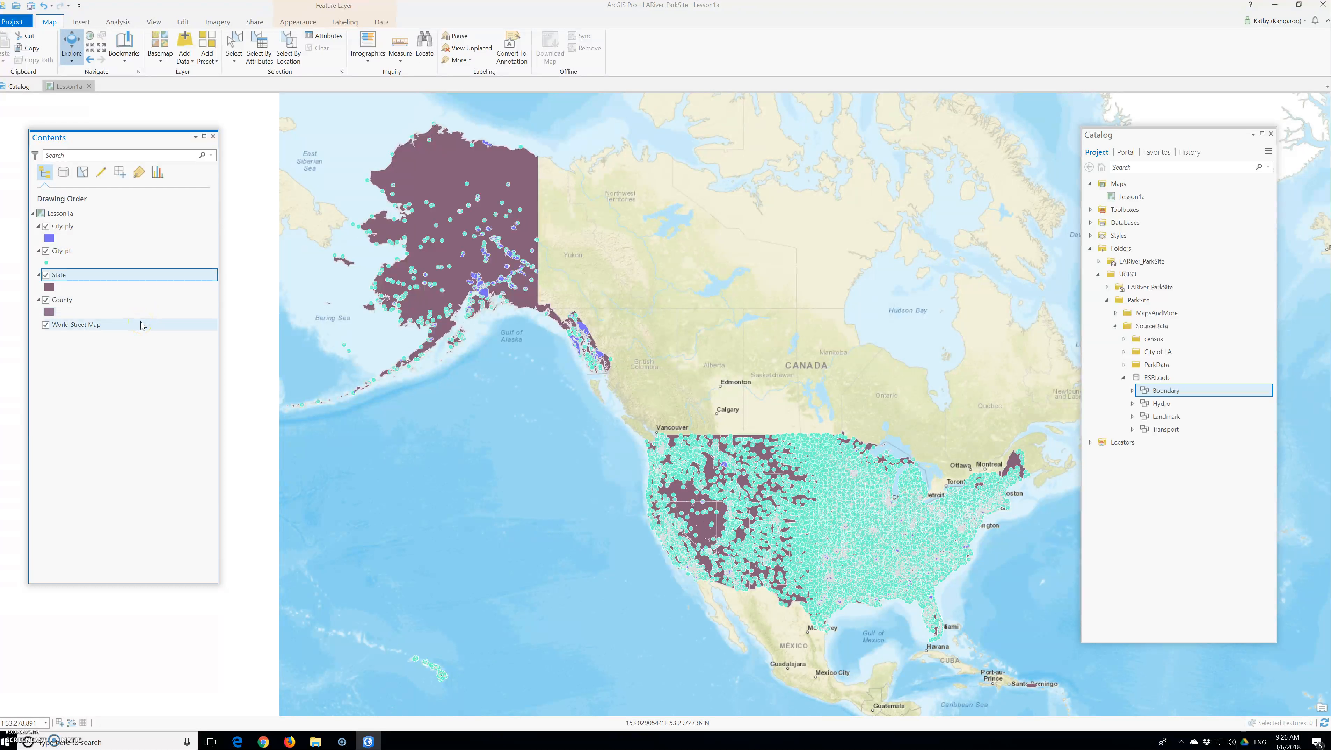
click(143, 317)
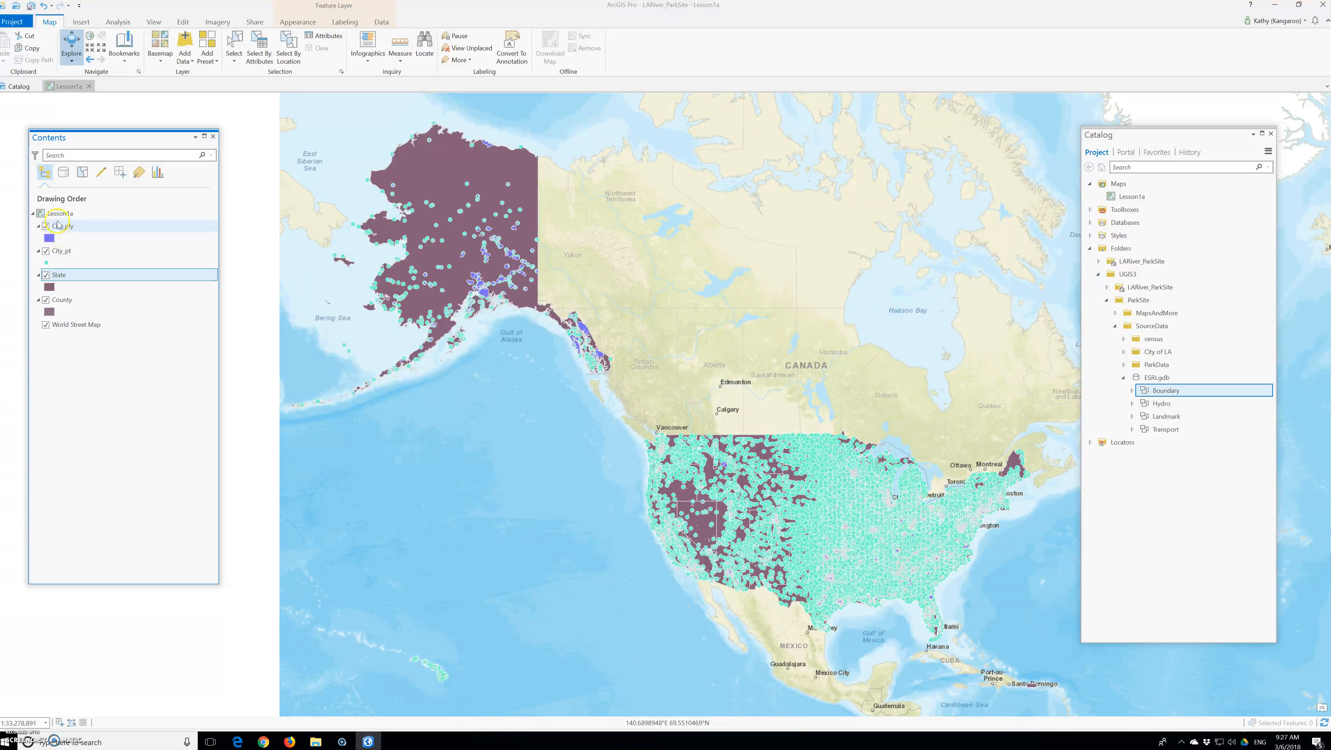
Turn off the visibility of the City_ply, City_pt, State and County layers, leaving World Street Map displayed.
click(46, 226)
click(45, 227)
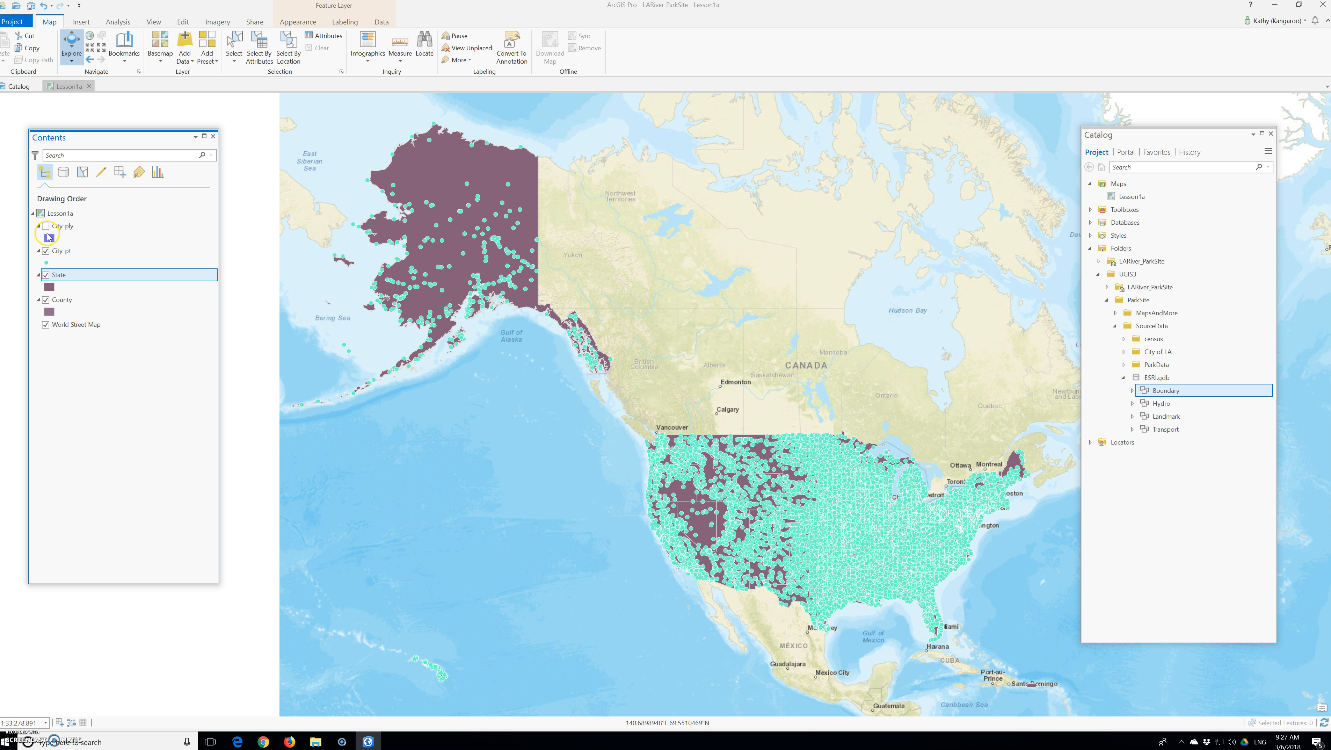
click(46, 275)
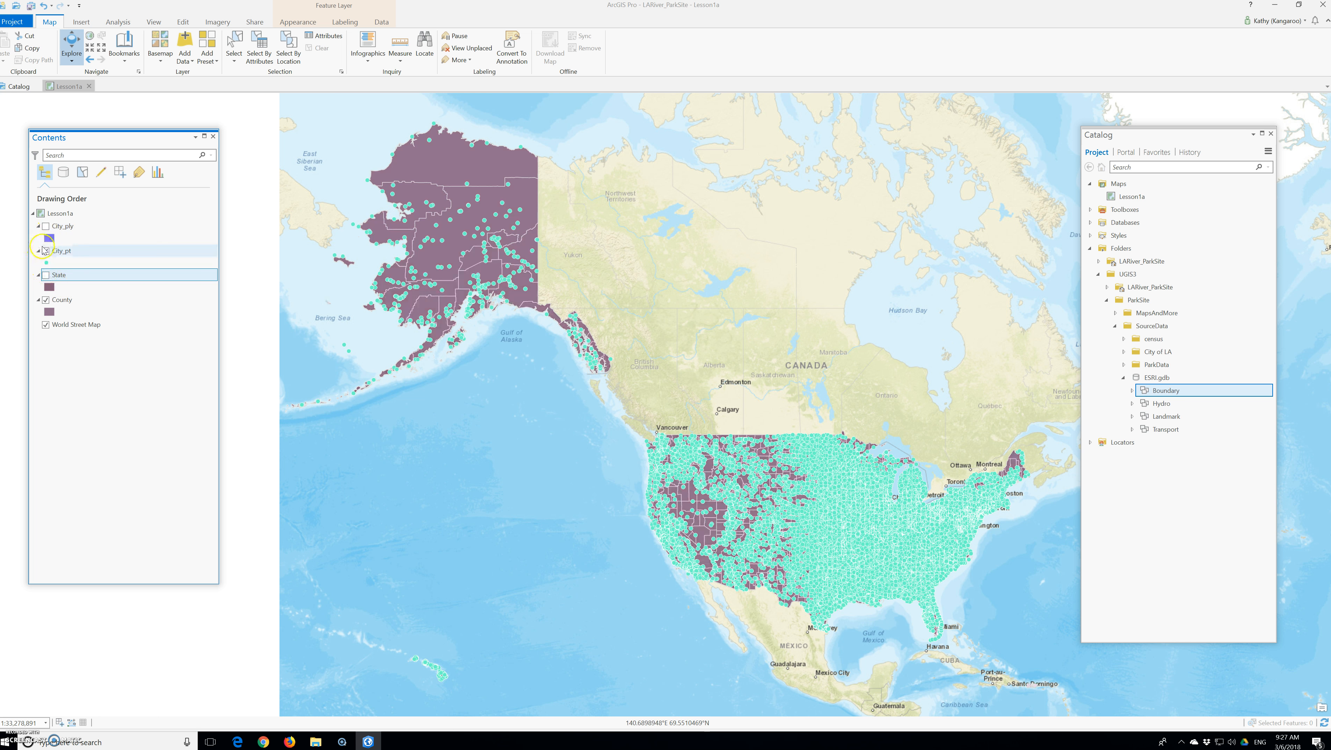
click(46, 250)
click(46, 300)
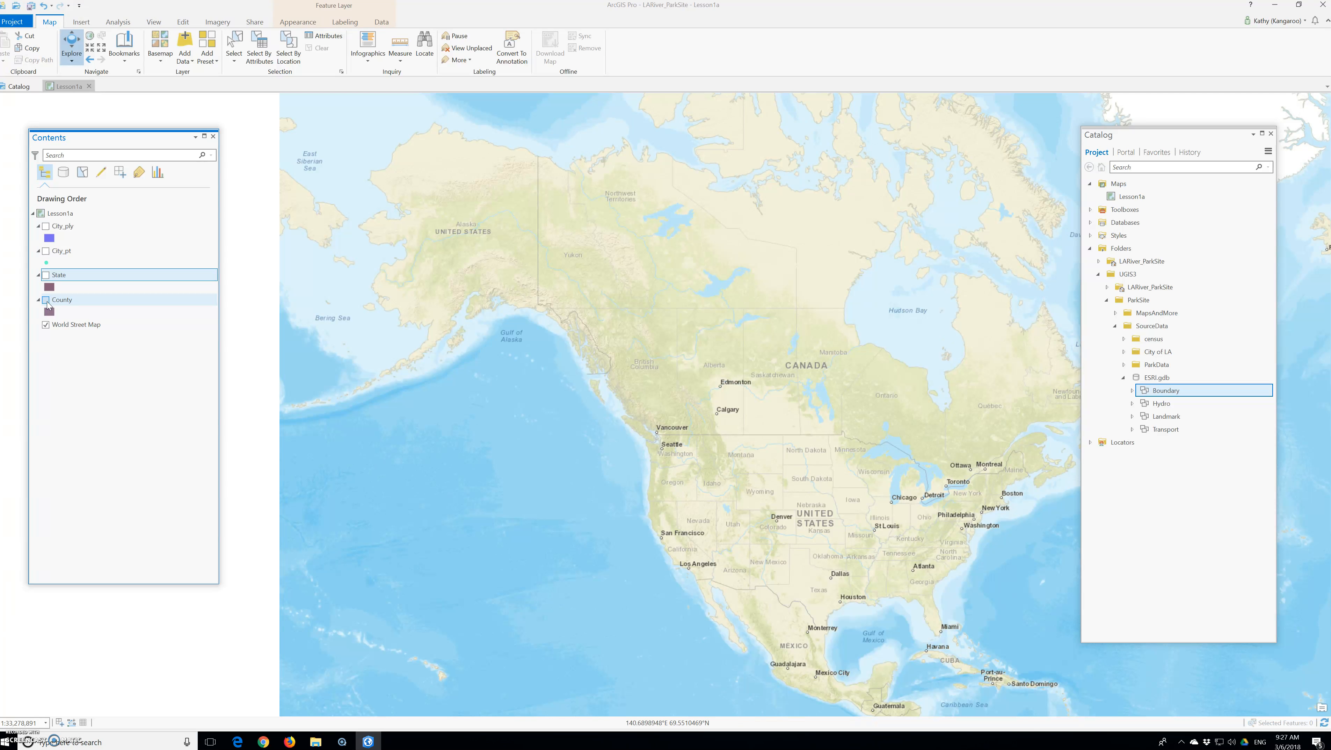
click(55, 271)
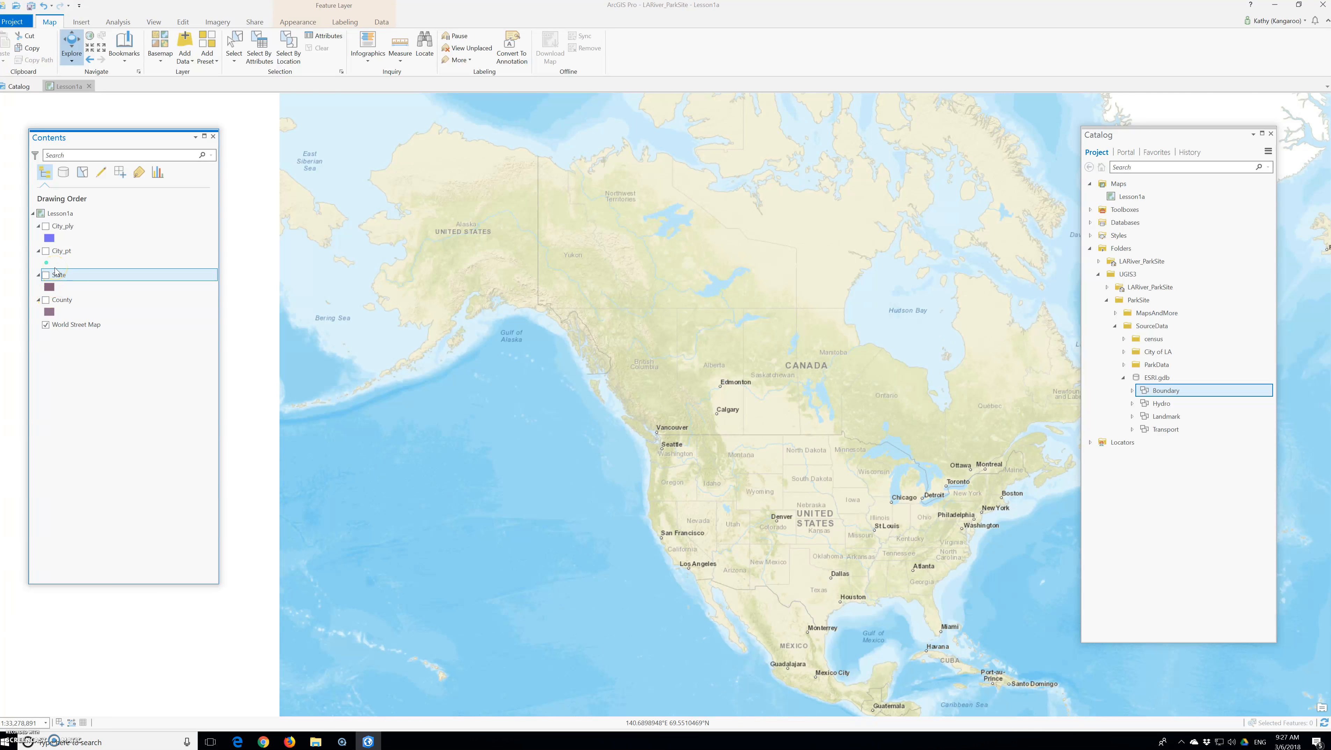
click(43, 275)
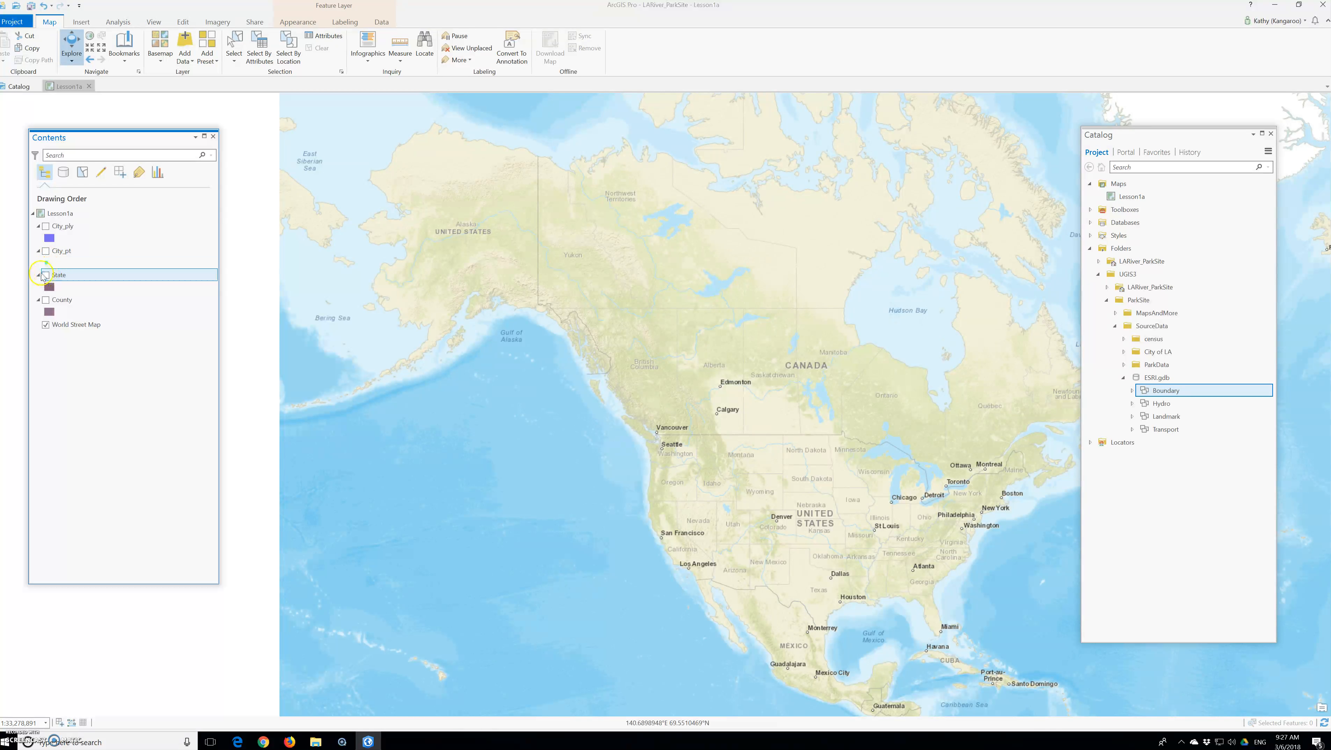
View the polygon symbol gallery for the City_ply layer, closing it to return to the layer list.
click(24, 243)
click(48, 238)
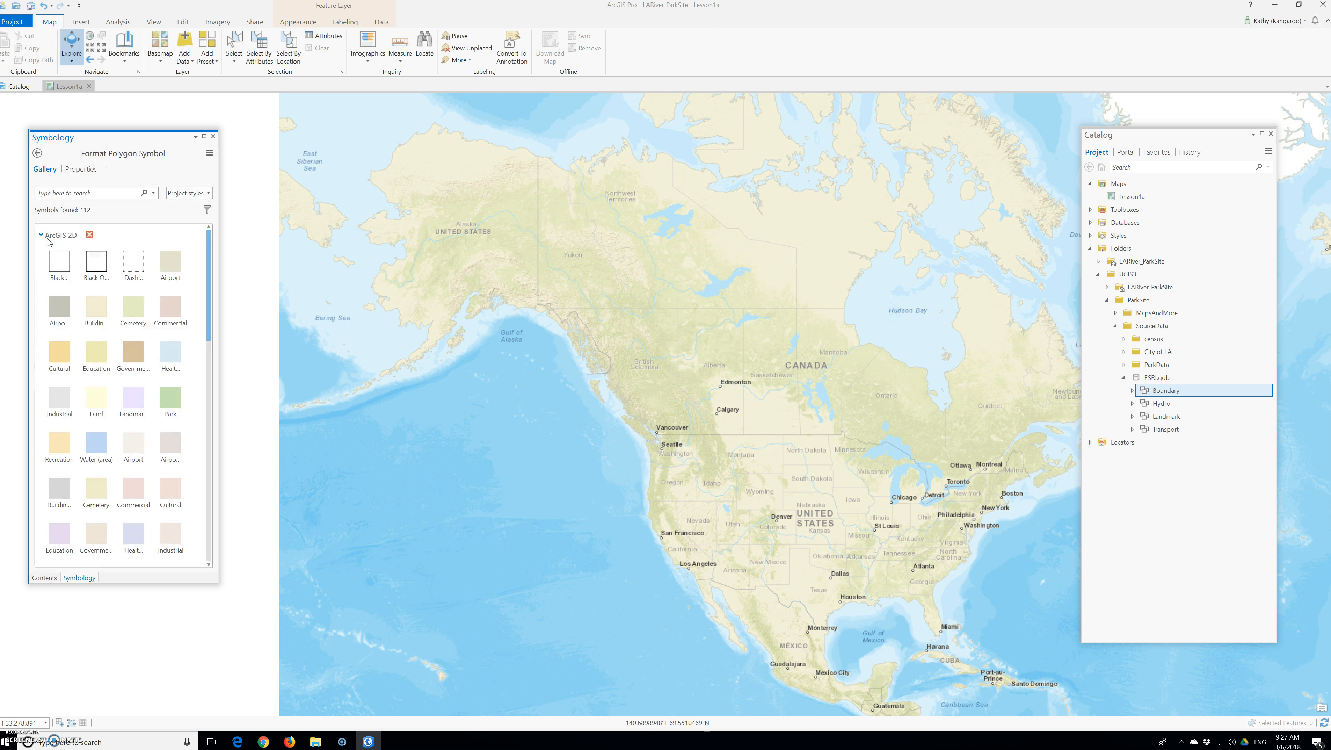
click(213, 136)
click(48, 239)
click(214, 137)
click(50, 237)
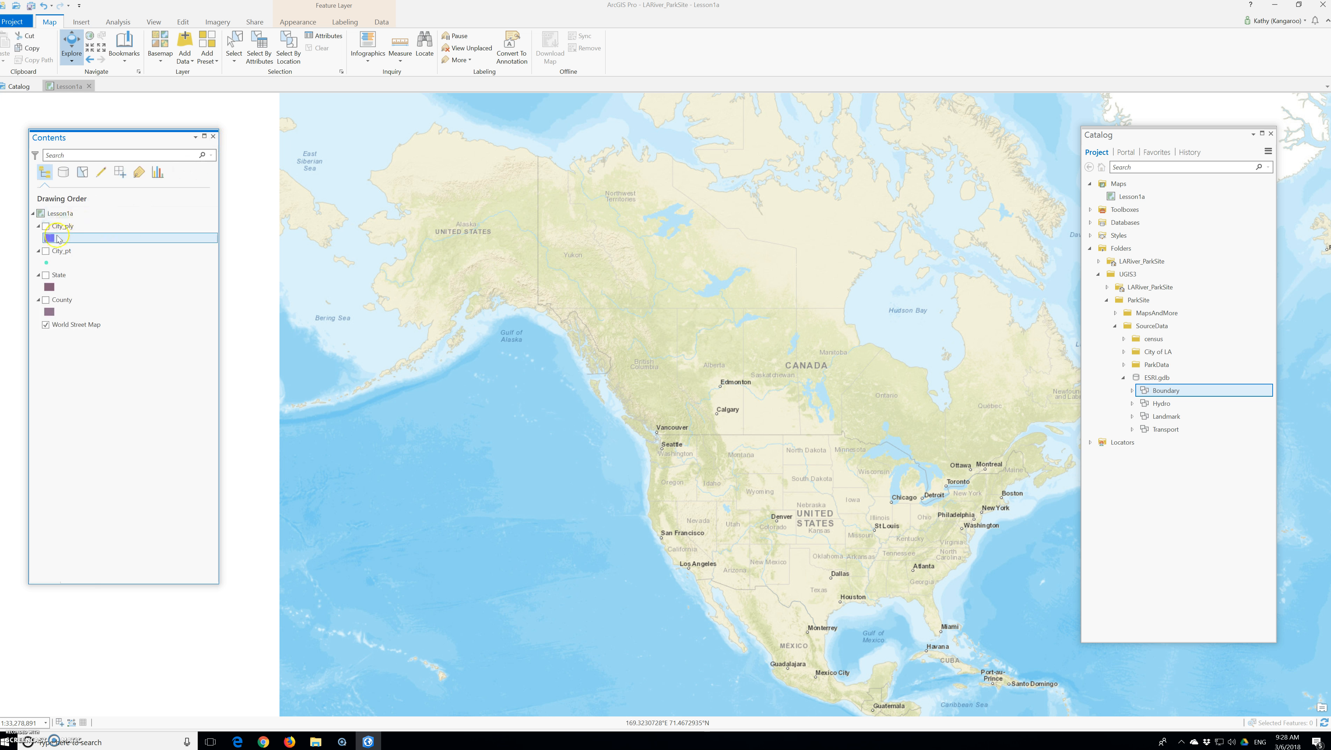
Change the City_ply symbol colour to yellow and turn on the layer's visibility.
right_click(54, 241)
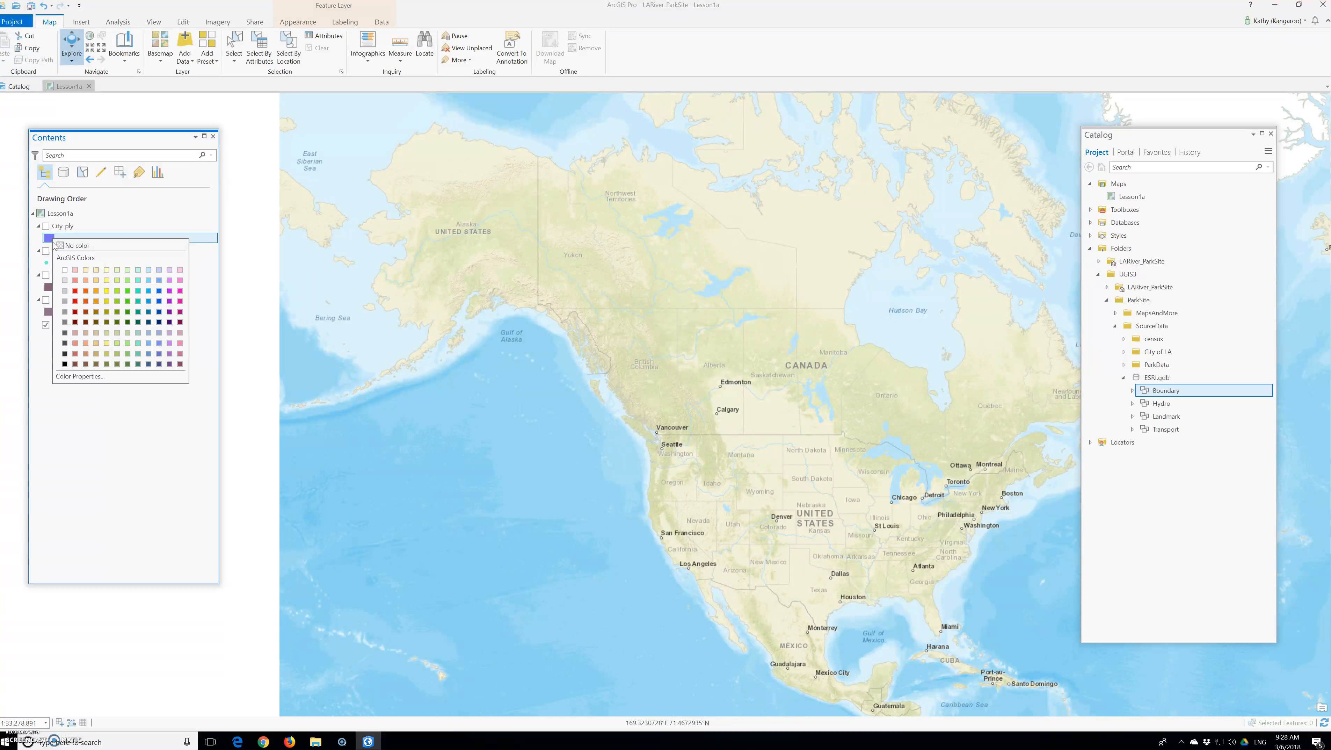
click(143, 333)
click(108, 292)
click(47, 226)
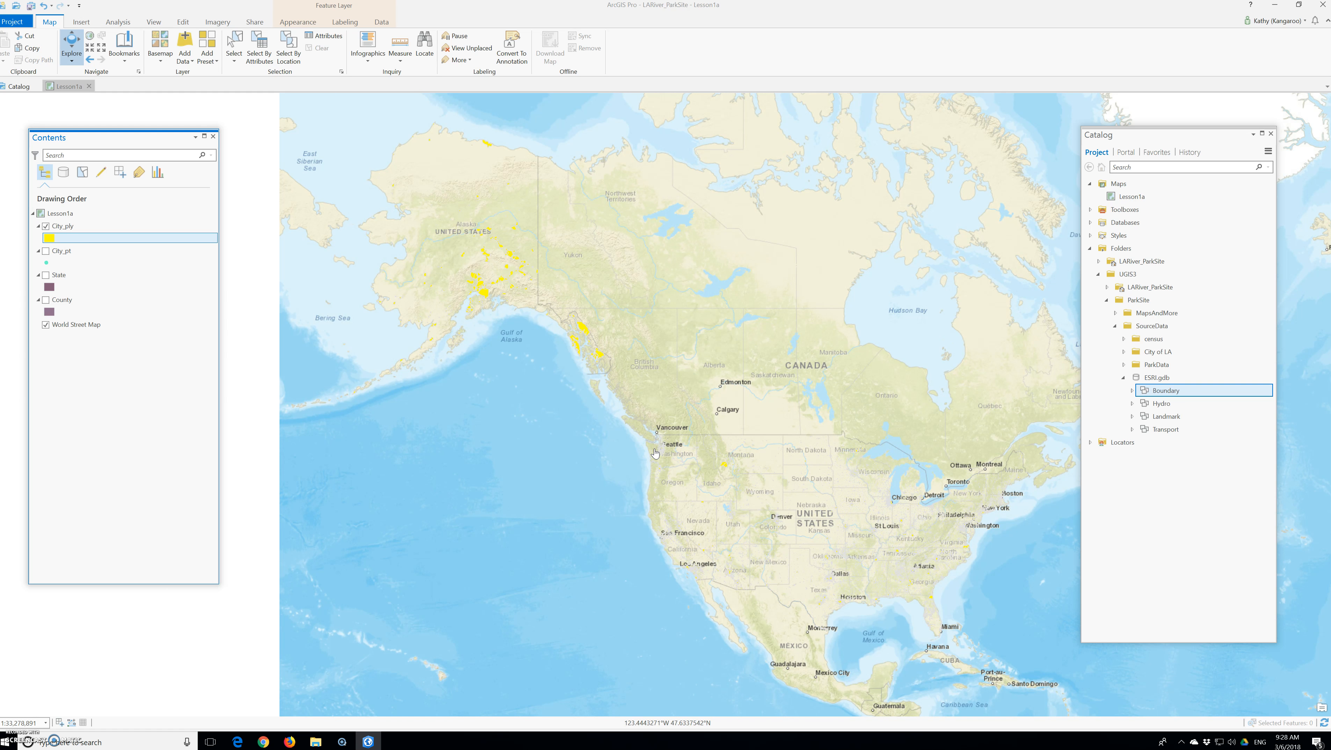
Enter Cities as the new name of the City_ply layer in its layer properties.
right_click(73, 231)
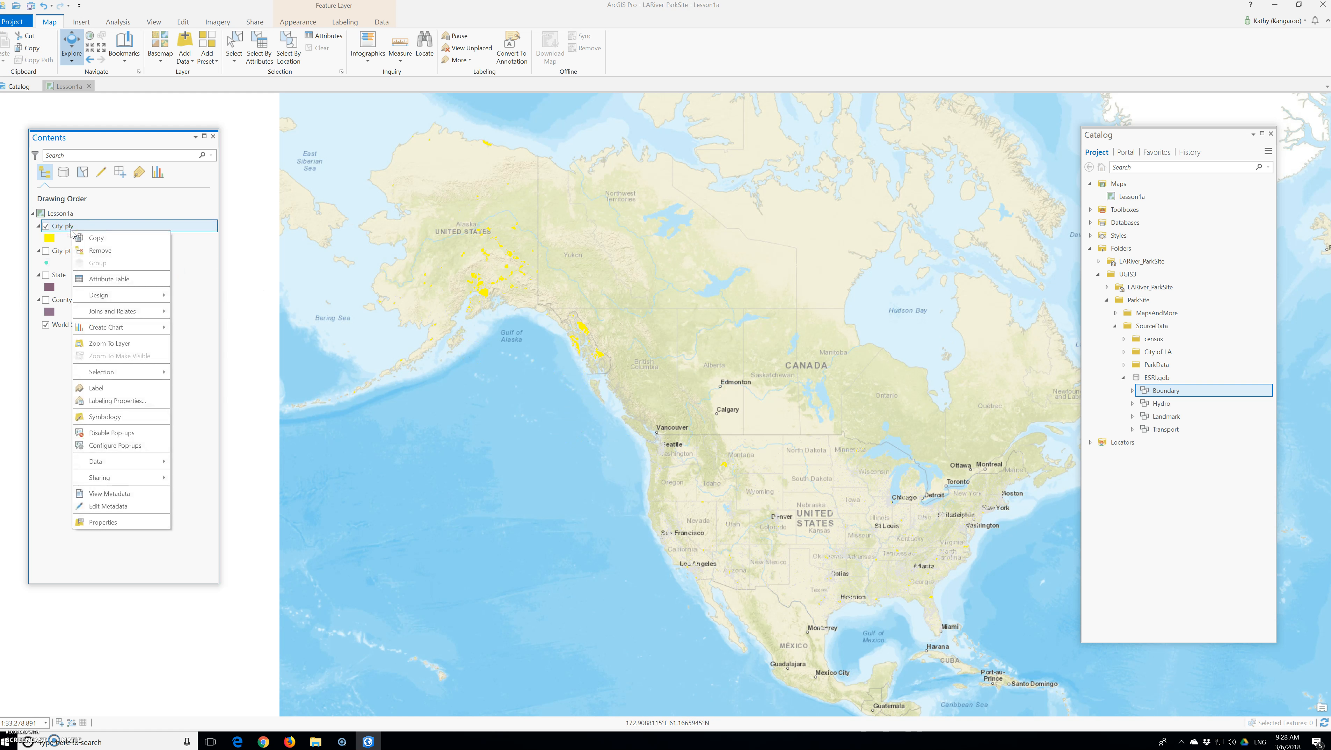
click(120, 523)
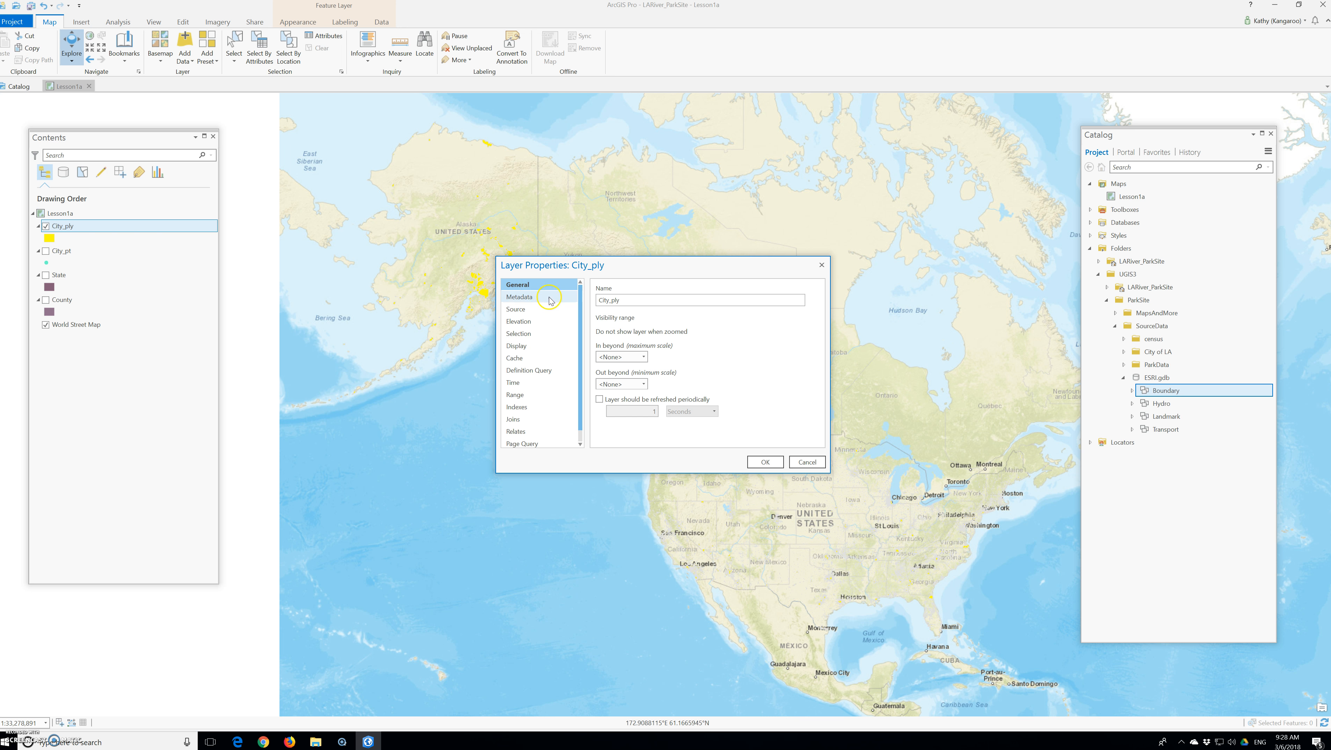
click(628, 315)
double_click(608, 302)
text(Cities)
Review the layer's data source, including its feature class and feature dataset, and apply the layer properties.
click(530, 310)
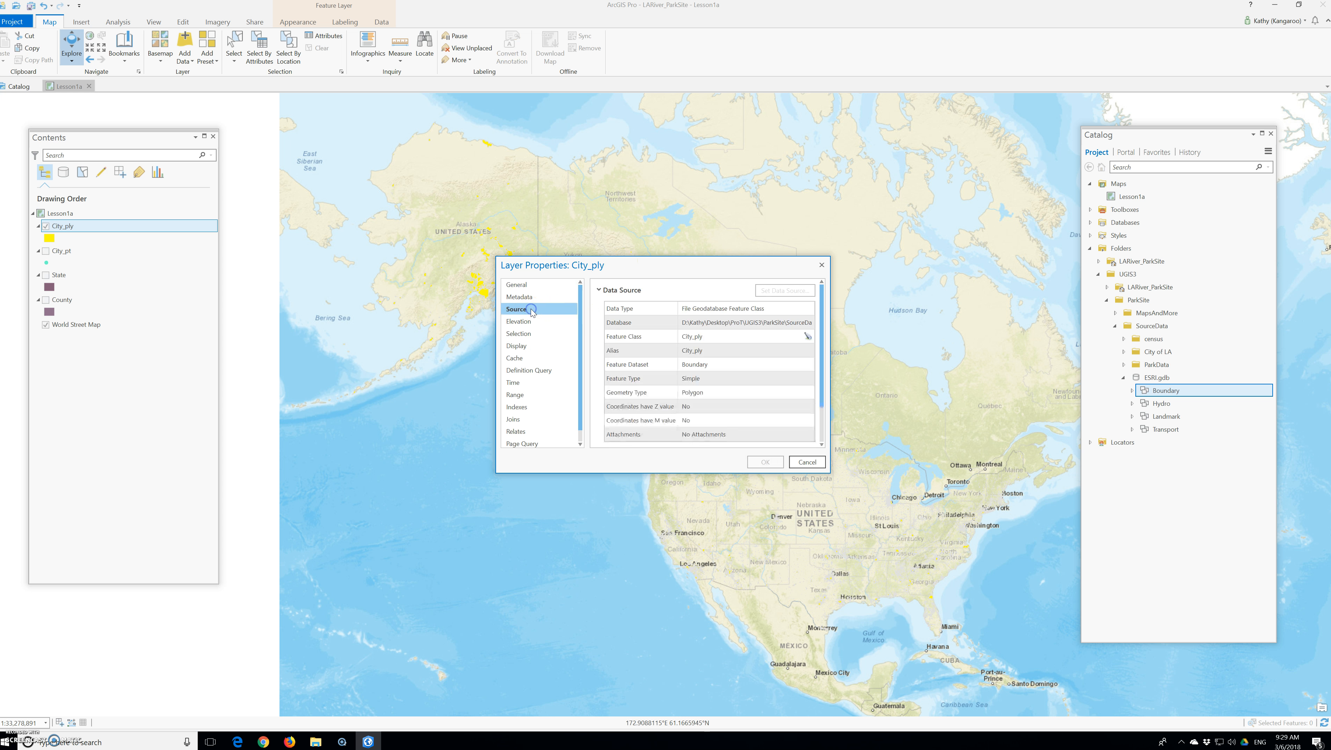
click(530, 315)
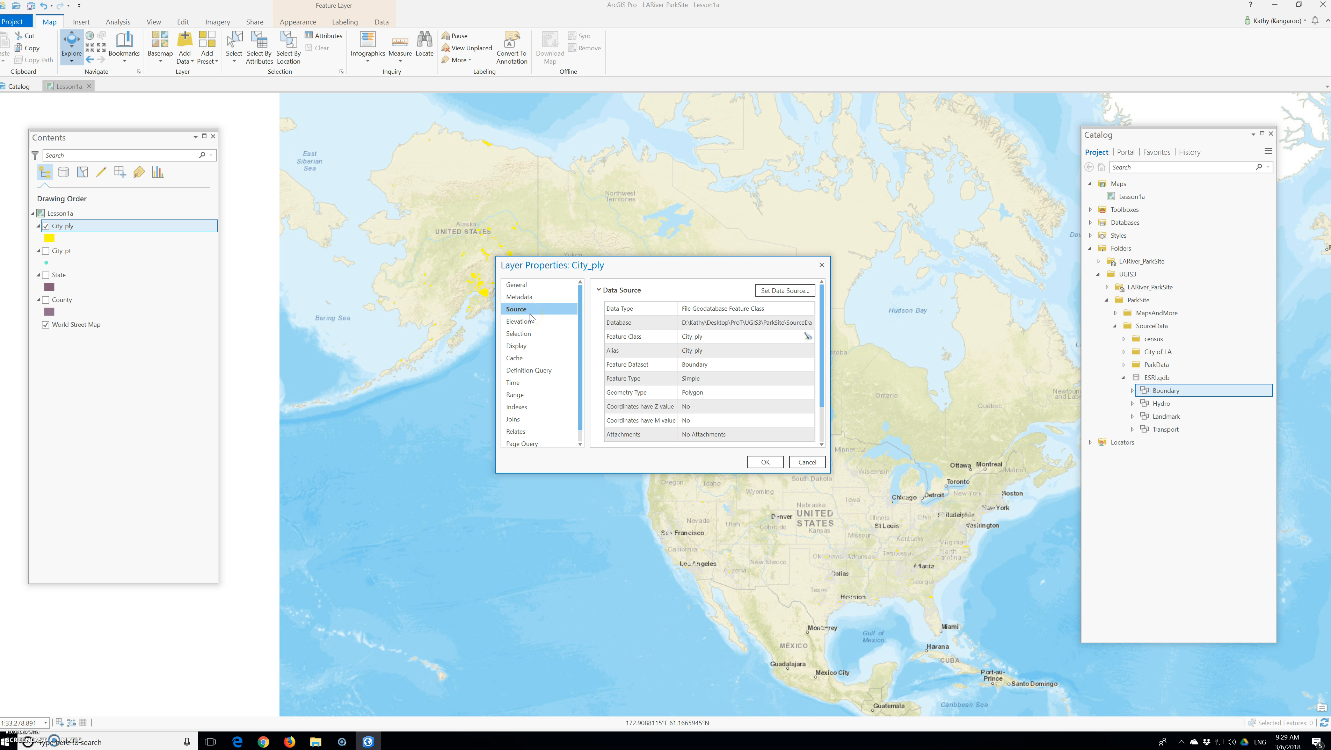
click(616, 336)
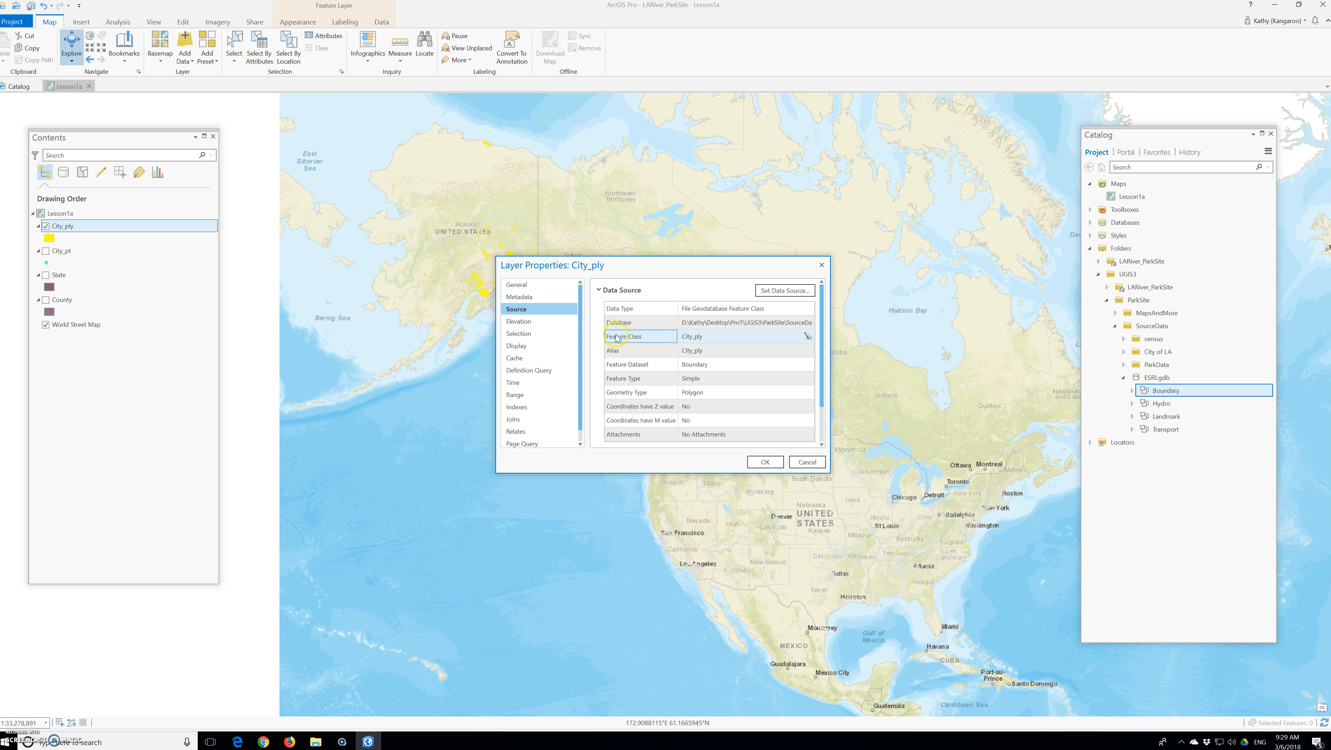
click(685, 371)
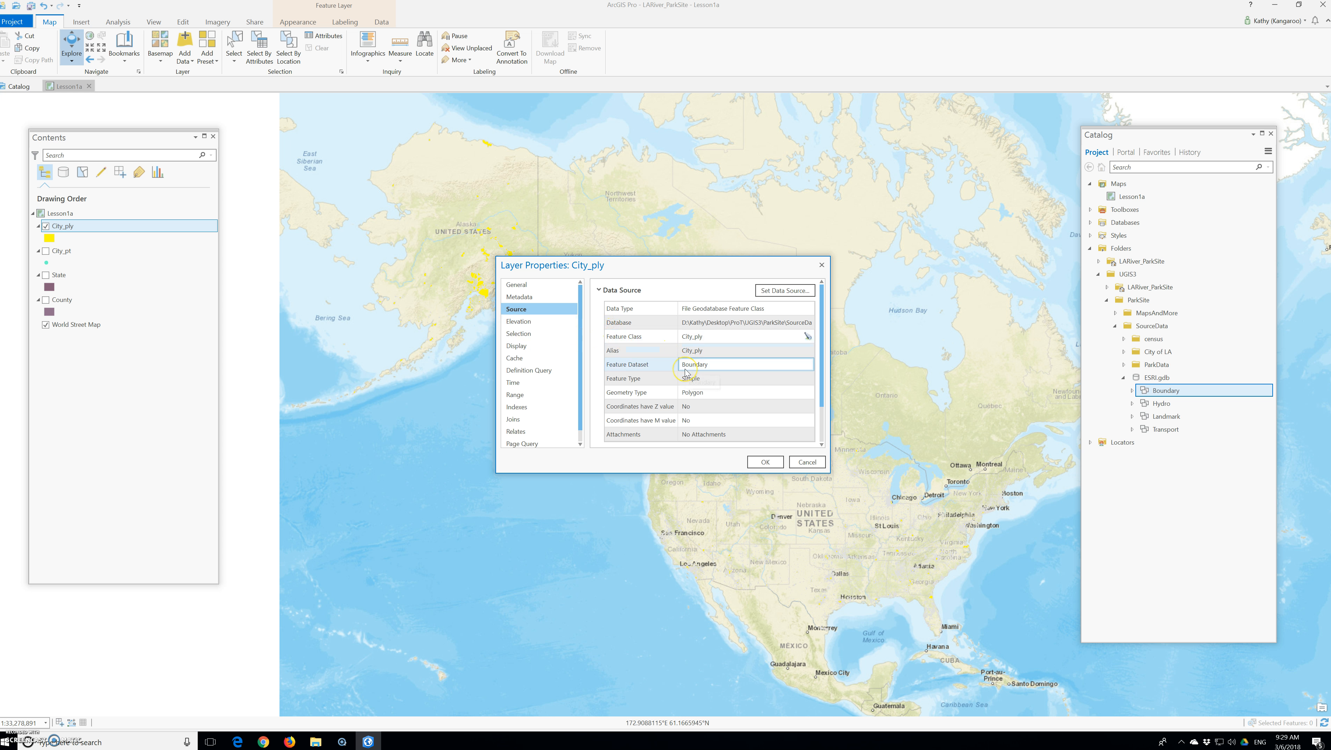
click(765, 462)
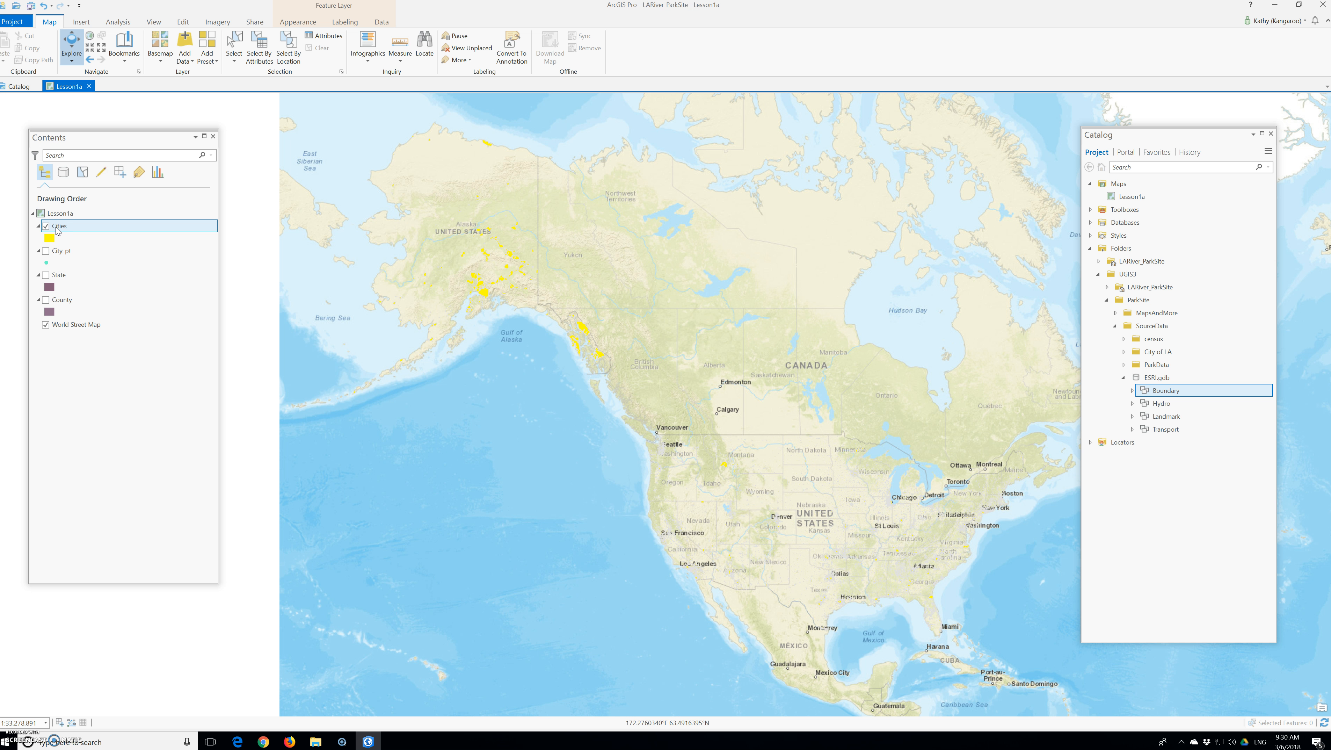
Turn on the City_pt, State and County layers, keeping the Cities layer visible.
click(48, 229)
click(48, 229)
click(46, 251)
click(46, 251)
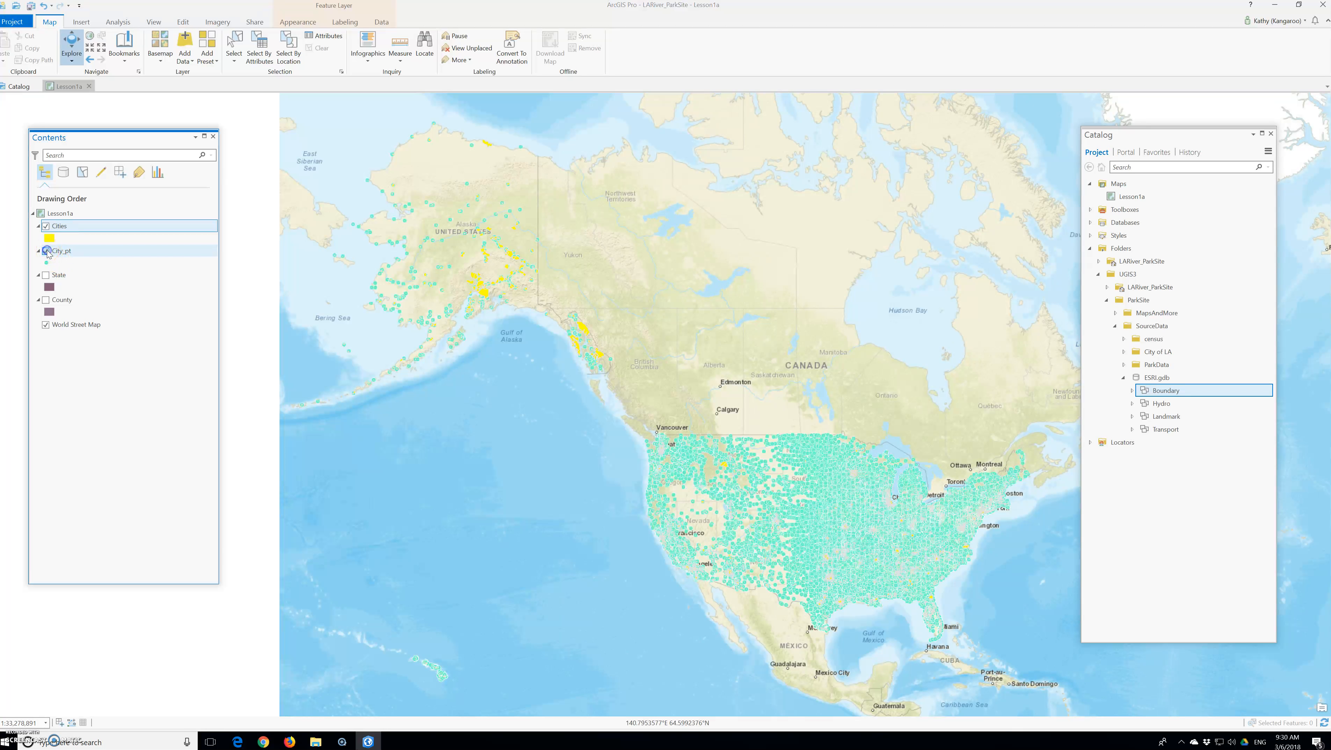
click(45, 274)
click(46, 299)
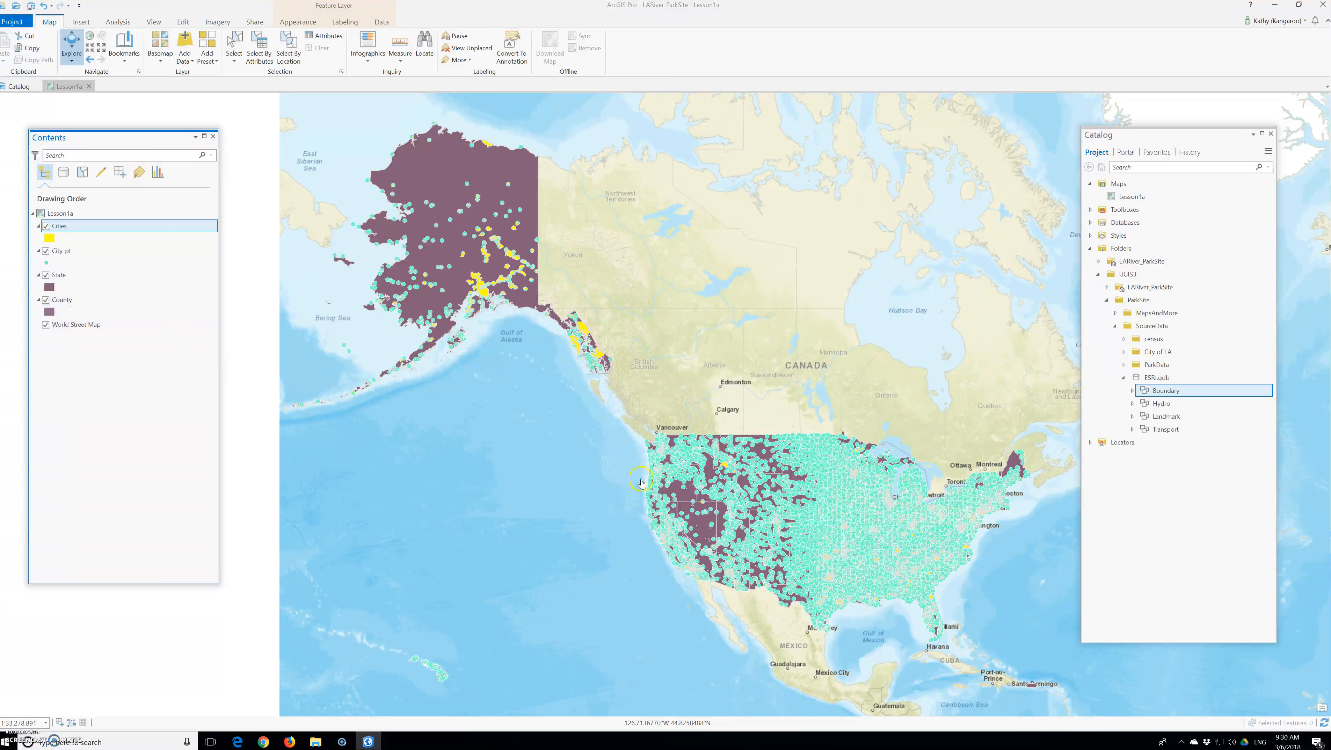
Zoom to the extent of the Cities layer and move the map along the California coast to a closer view of Southern California.
right_click(57, 228)
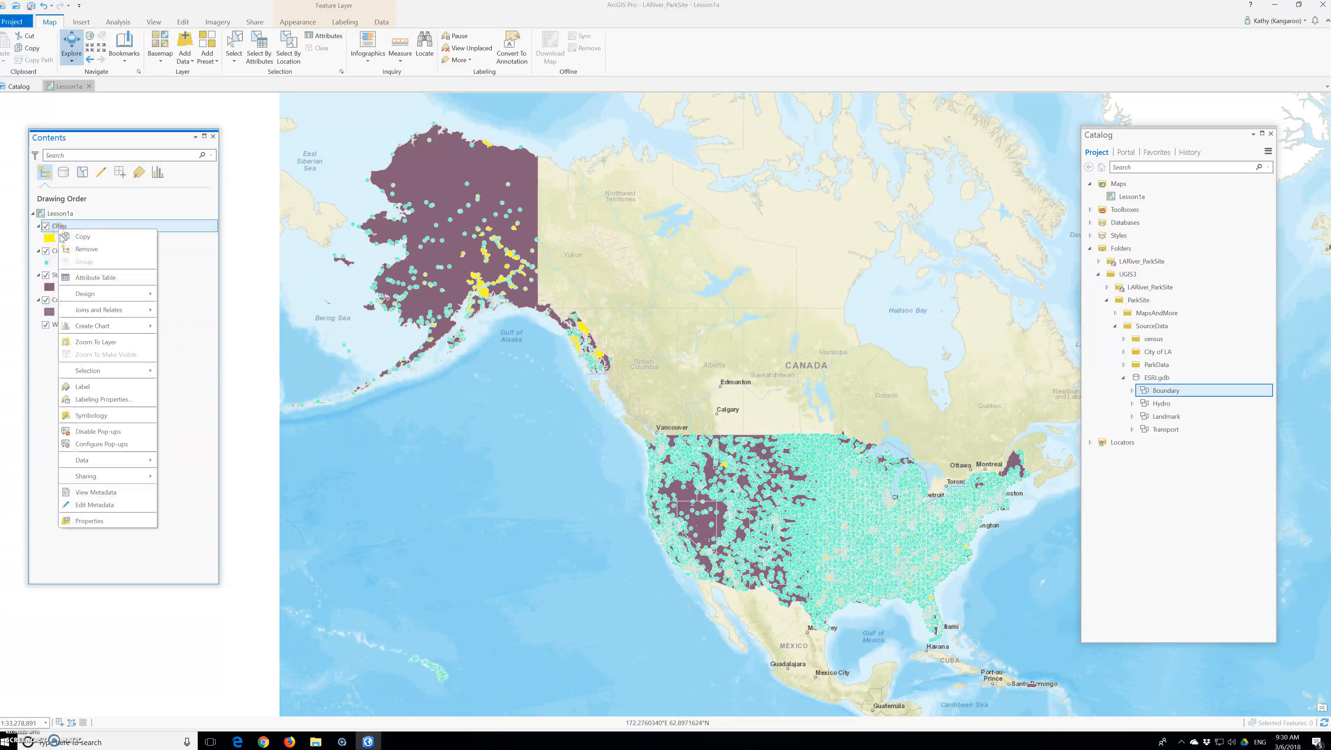
click(102, 343)
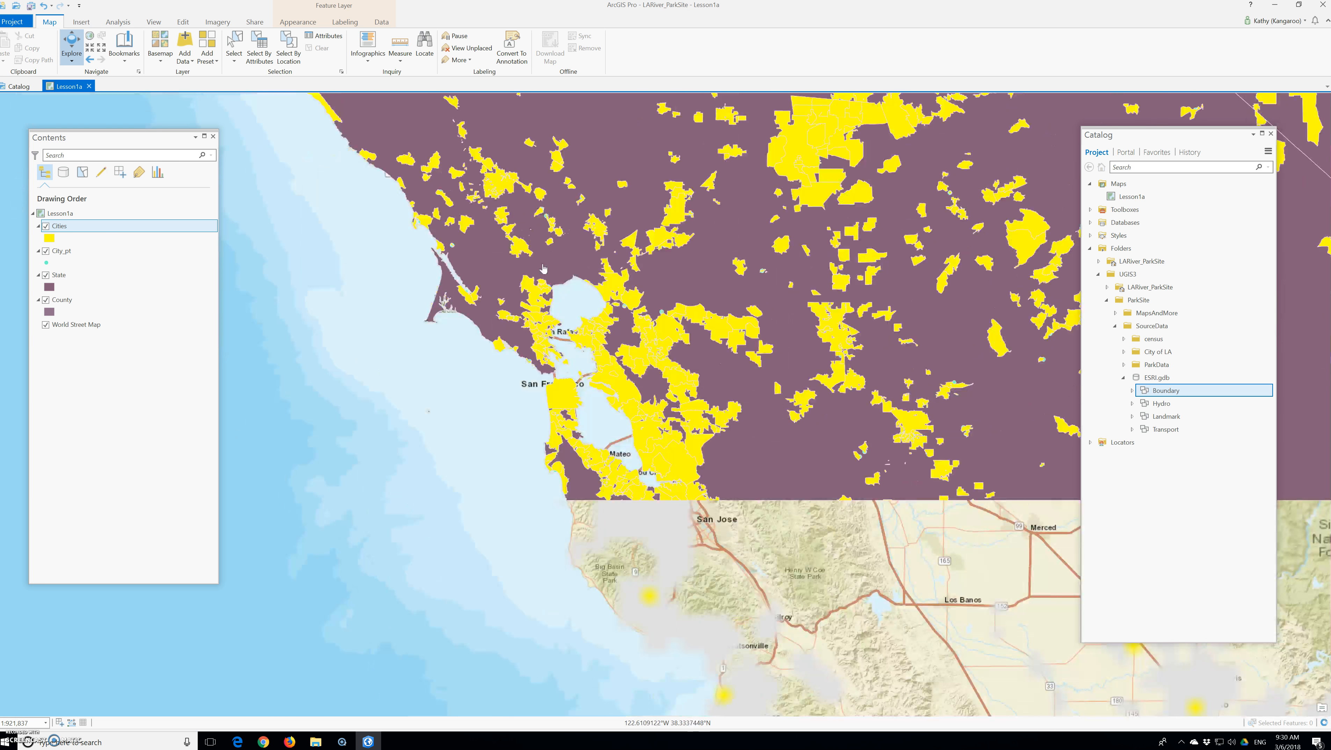
drag(649, 445, 536, 323)
drag(500, 265, 482, 217)
scroll(482, 221, down, 4)
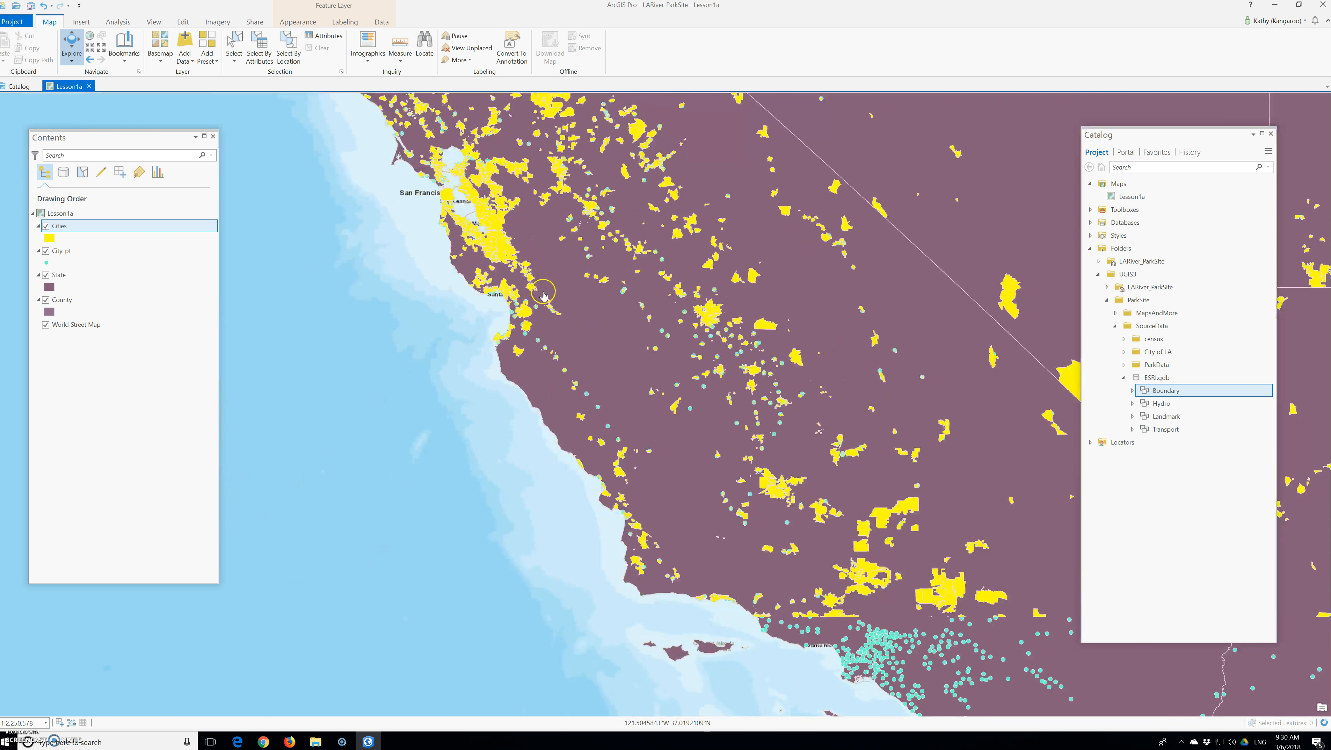
drag(727, 583, 586, 409)
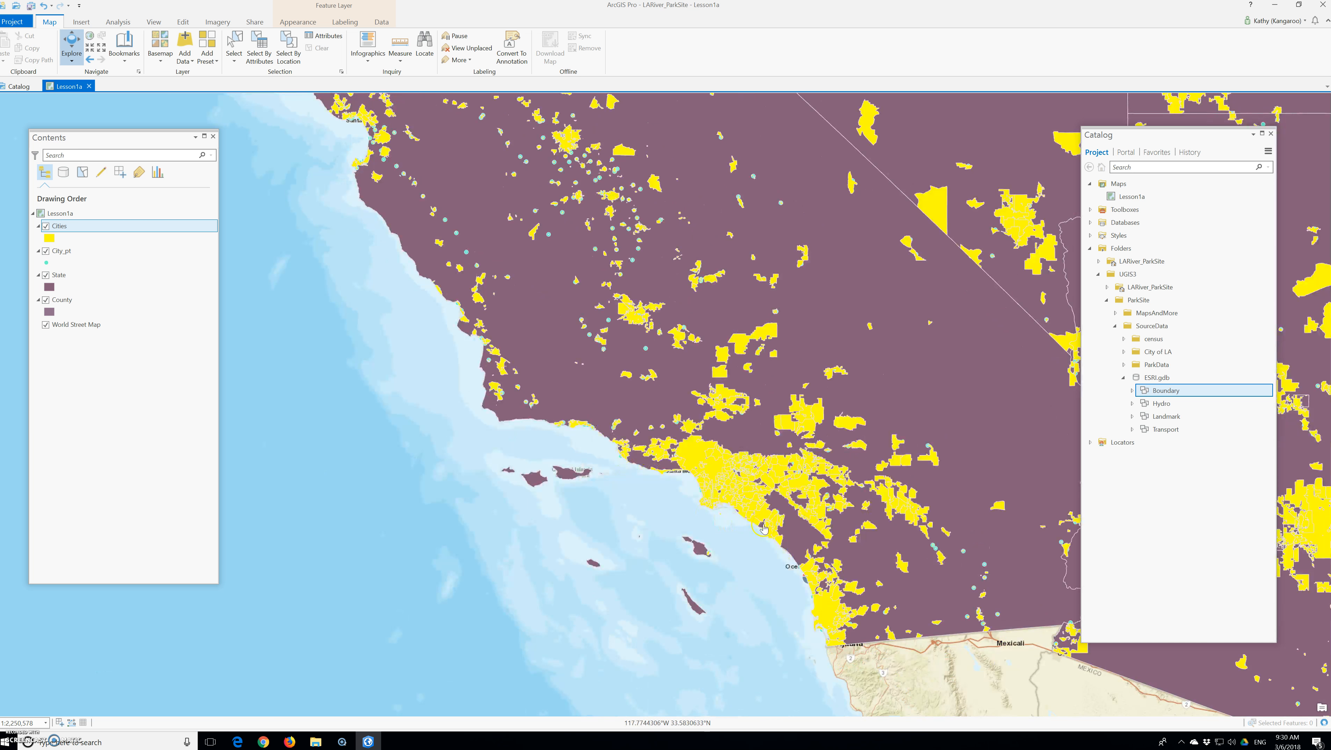
scroll(734, 504, up, 1)
scroll(733, 505, up, 3)
drag(900, 577, 593, 398)
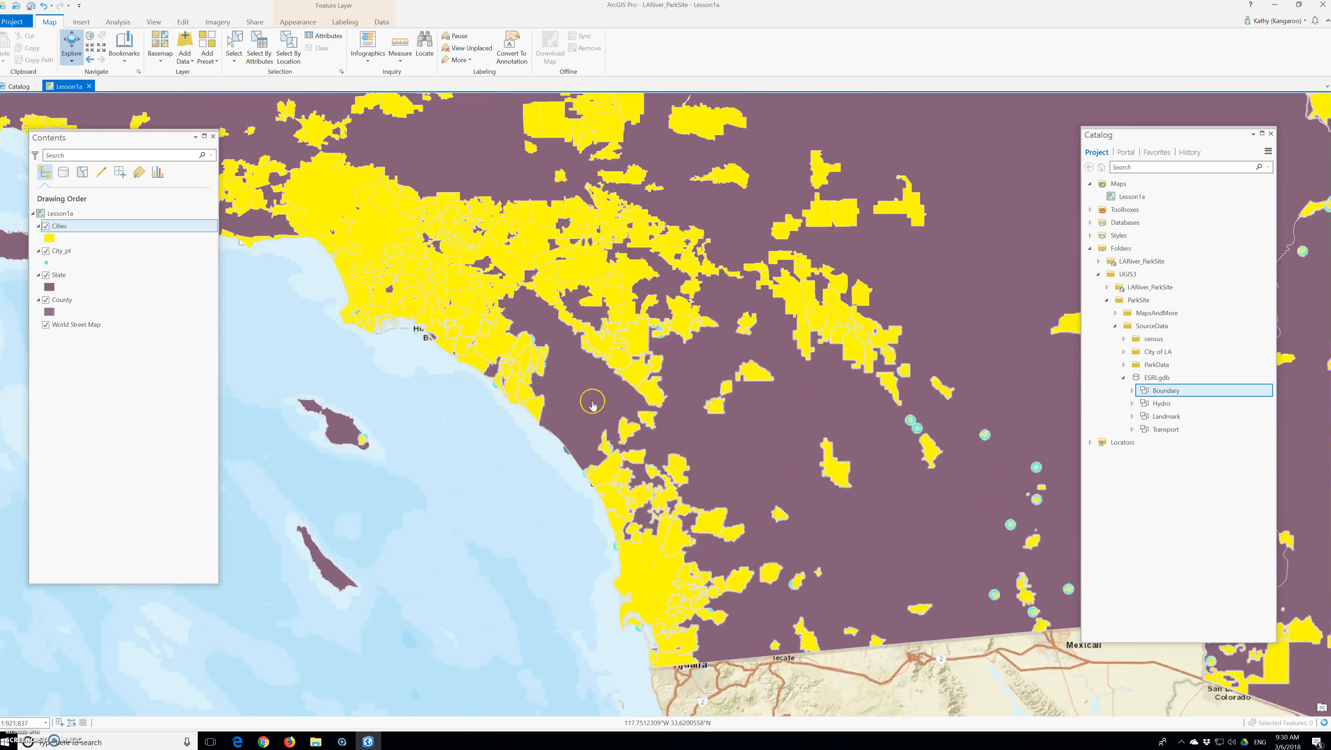
Identify the Irvine city polygon, move its pop-up clear of the ribbon and examine its ST and STFIPS attributes.
click(504, 351)
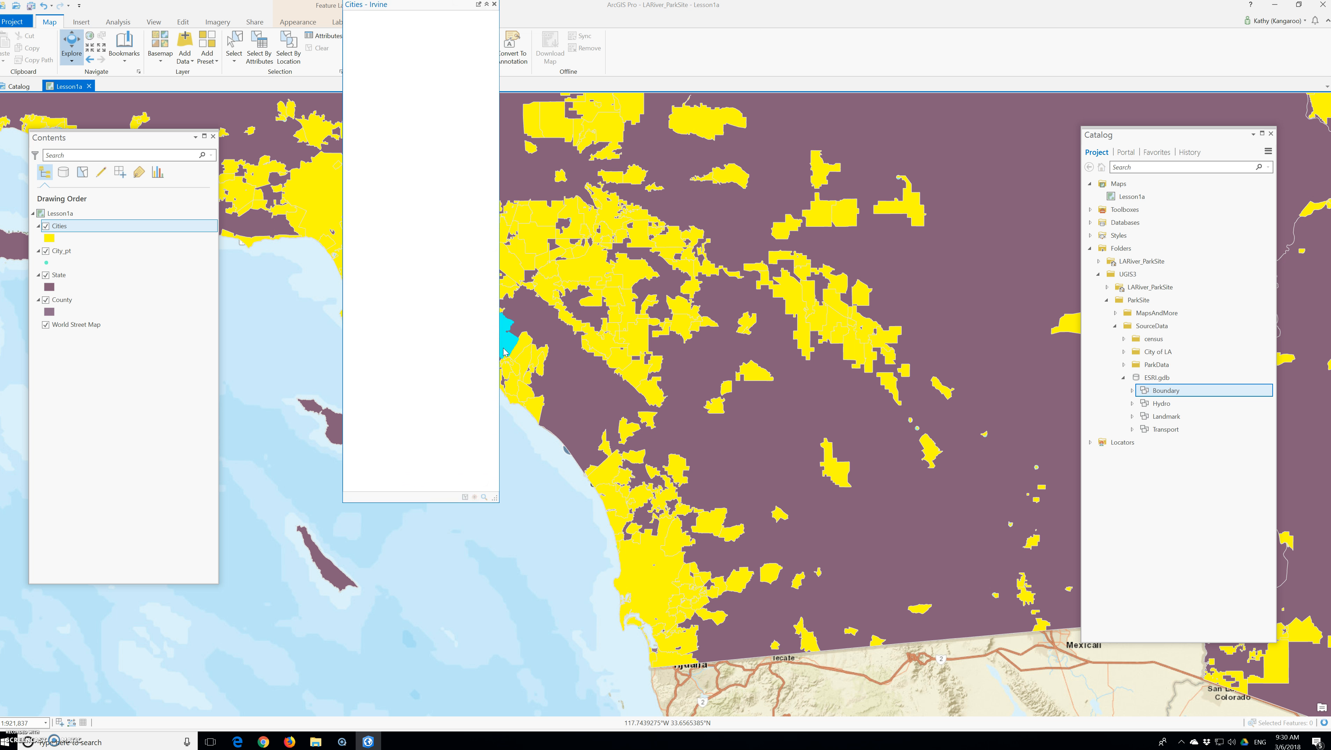
click(504, 355)
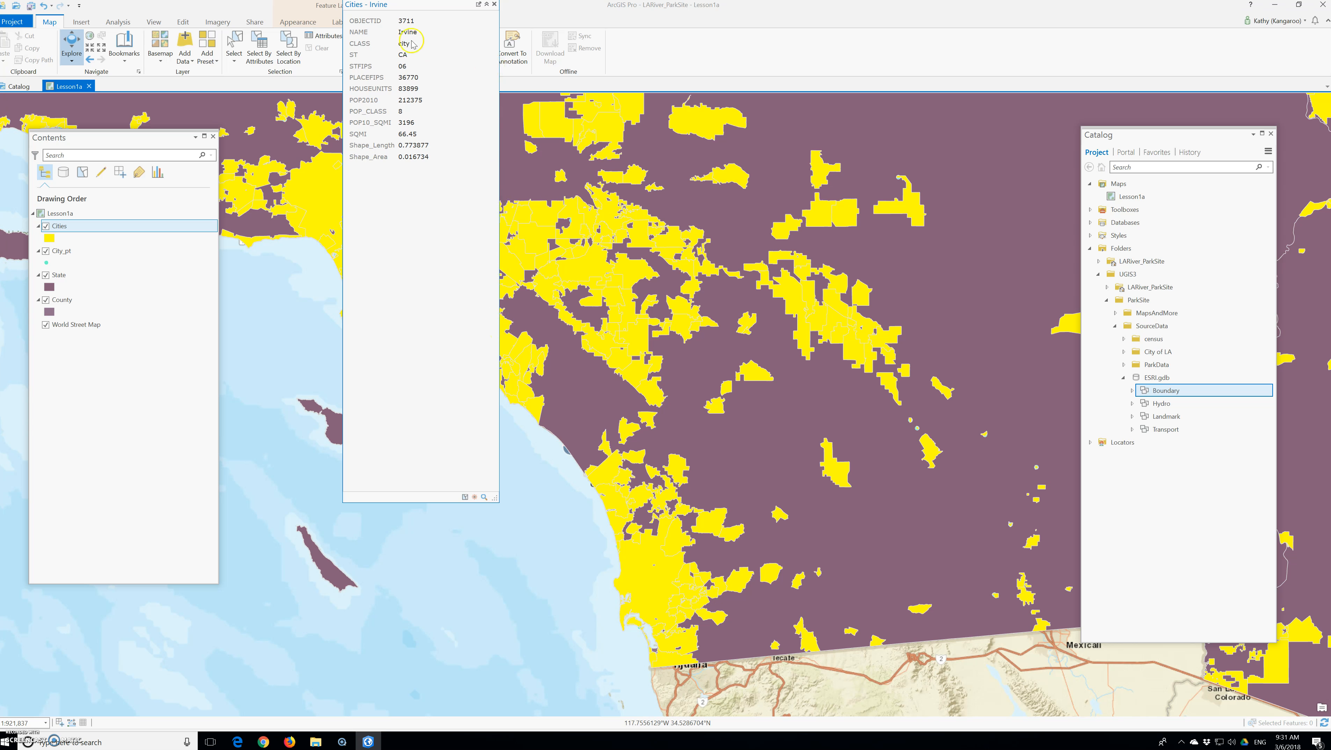
drag(401, 6, 614, 98)
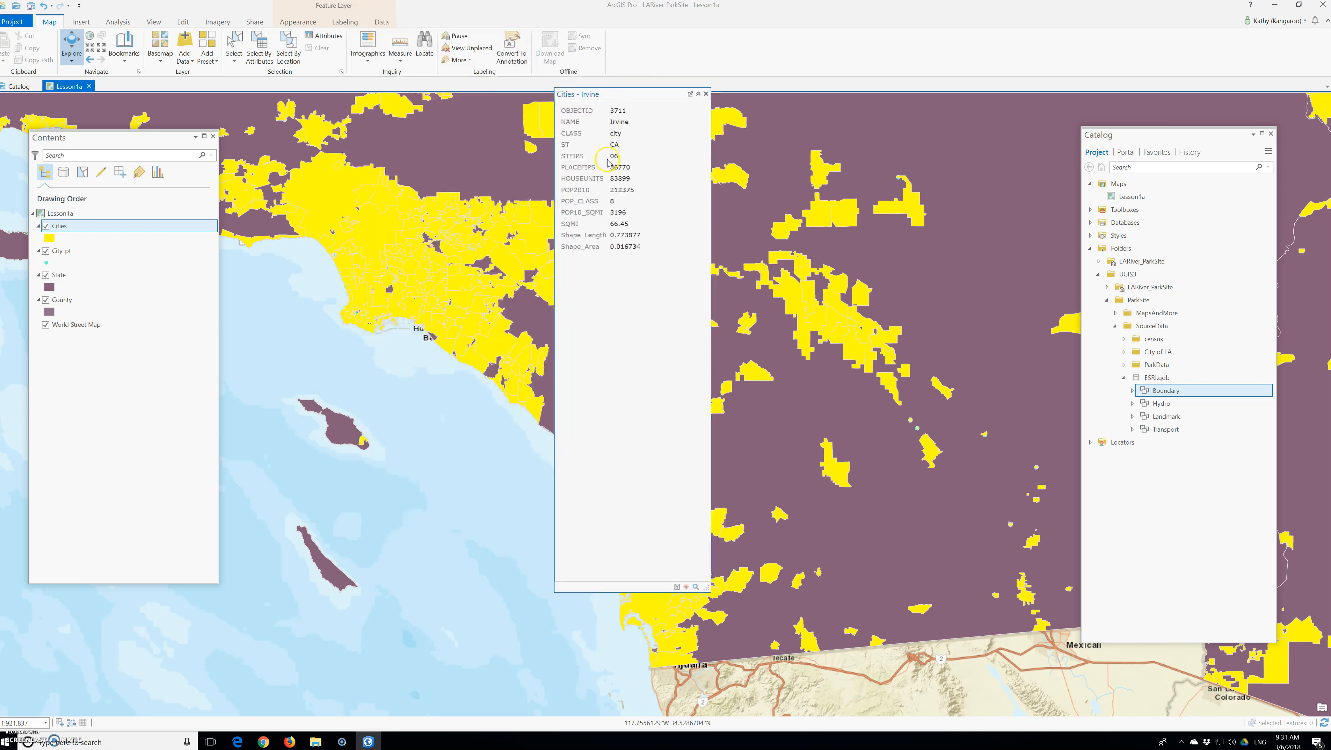
click(614, 143)
click(614, 155)
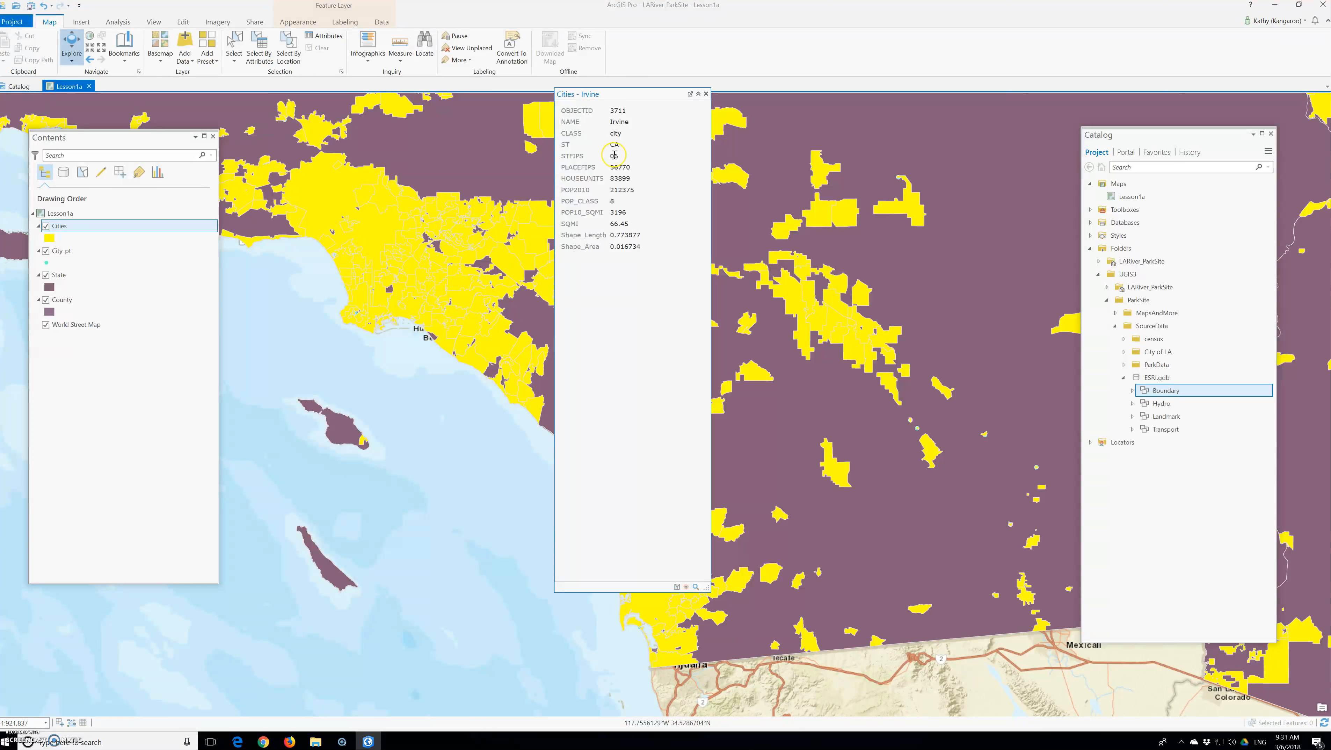
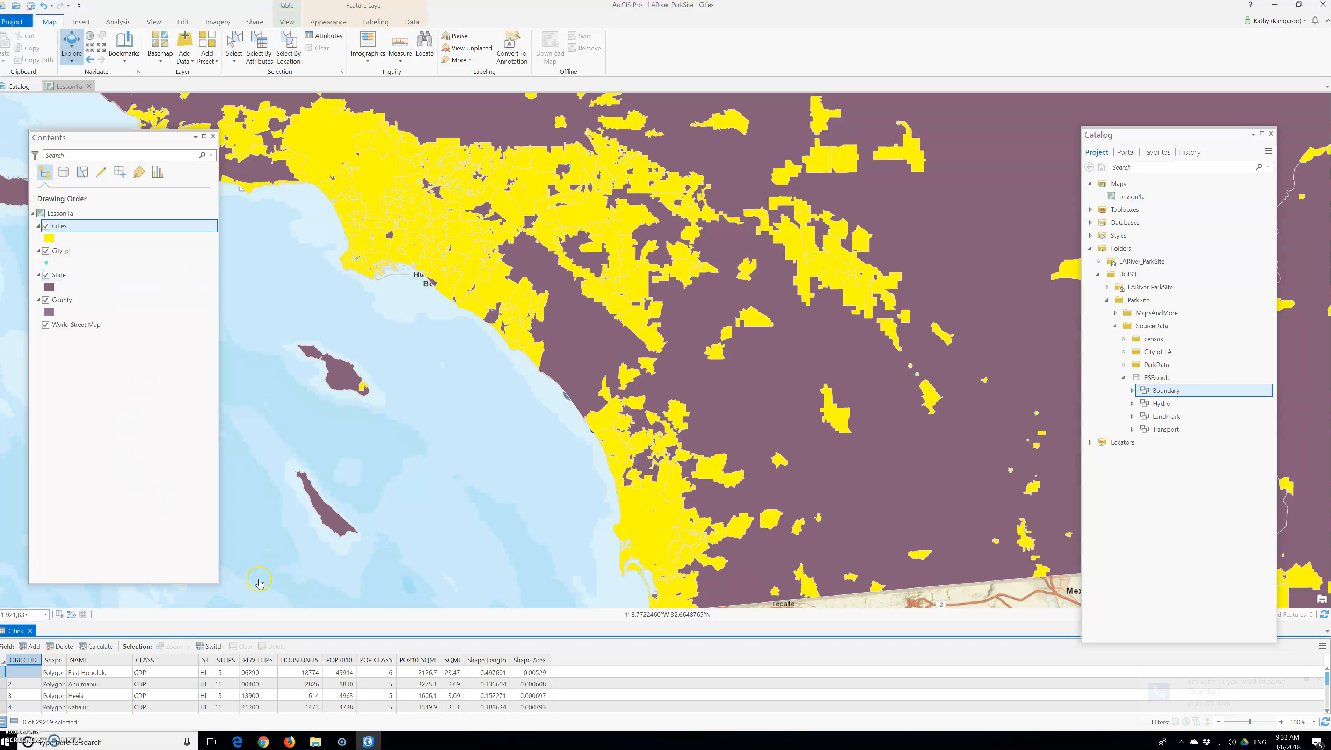
Enlarge the Cities attribute table, move the Contents pane up clear of it, and review the records' fields and the selection count.
drag(297, 546, 300, 471)
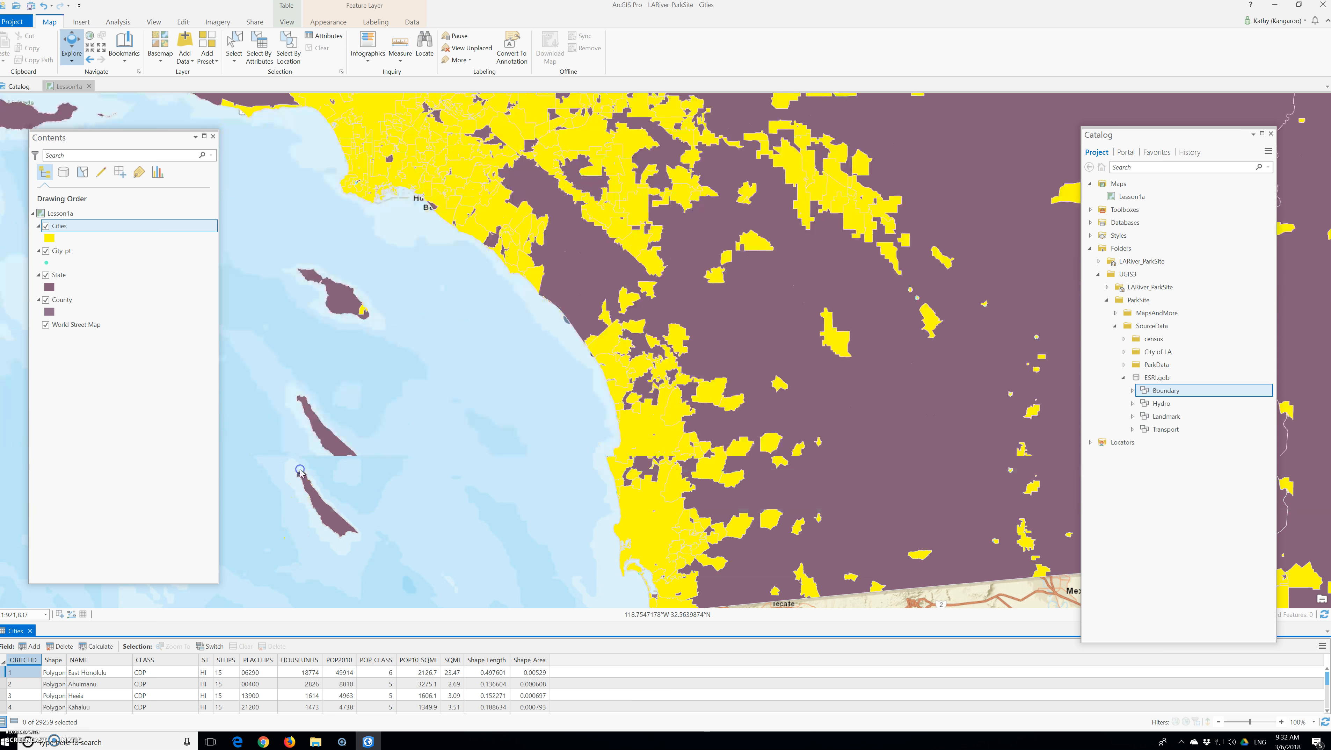
drag(100, 139, 108, 17)
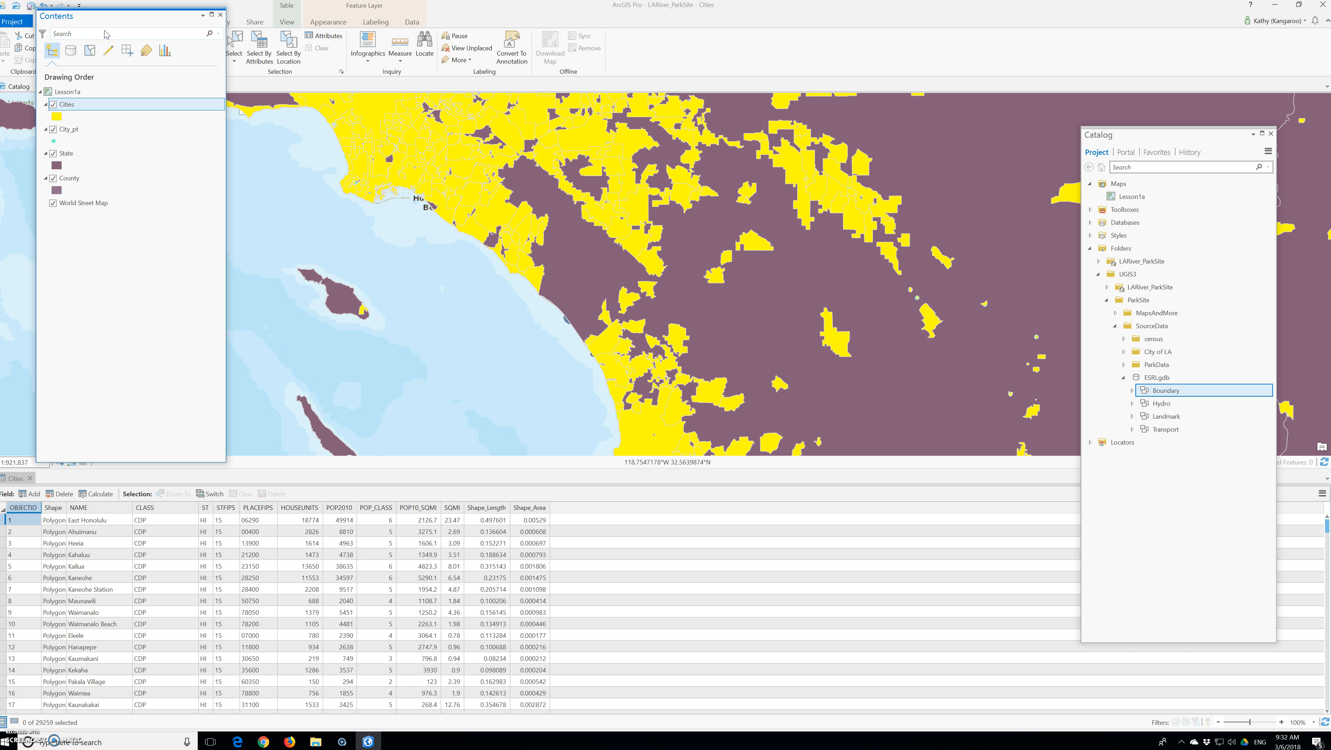
click(365, 612)
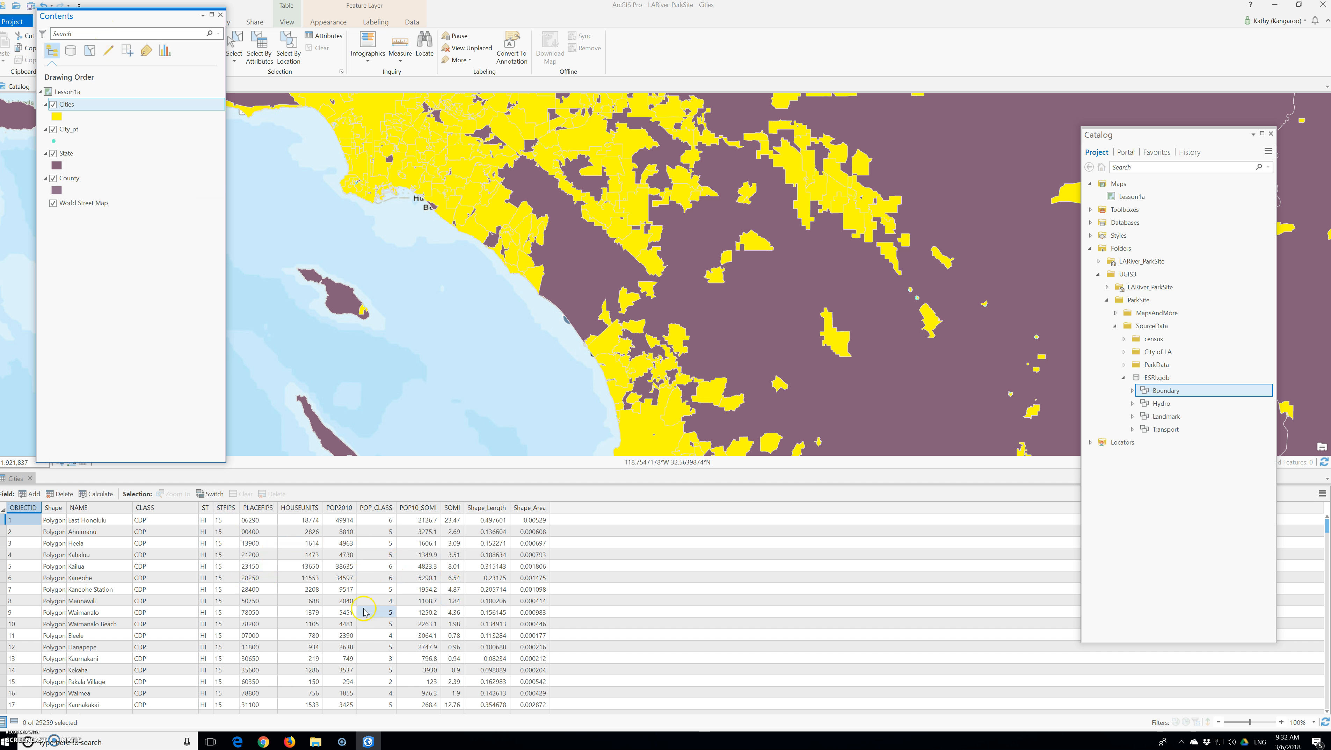
click(470, 603)
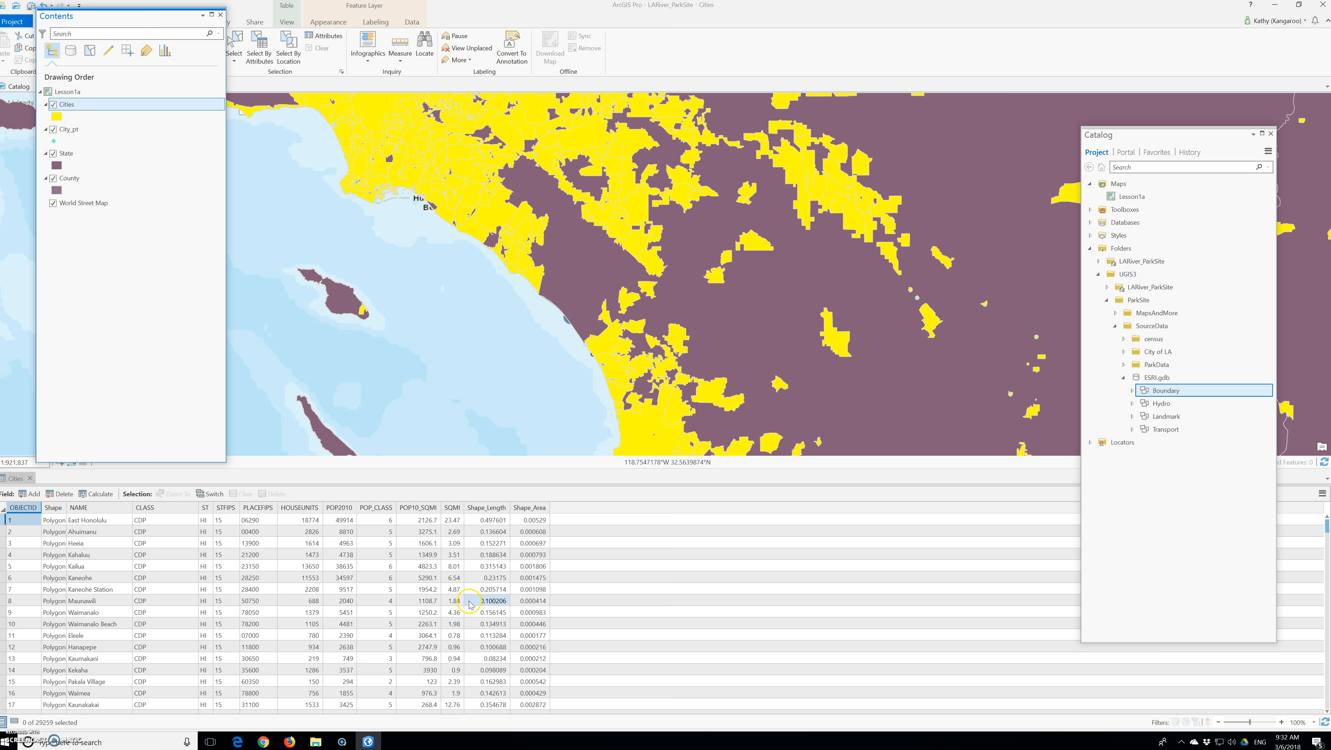
click(473, 594)
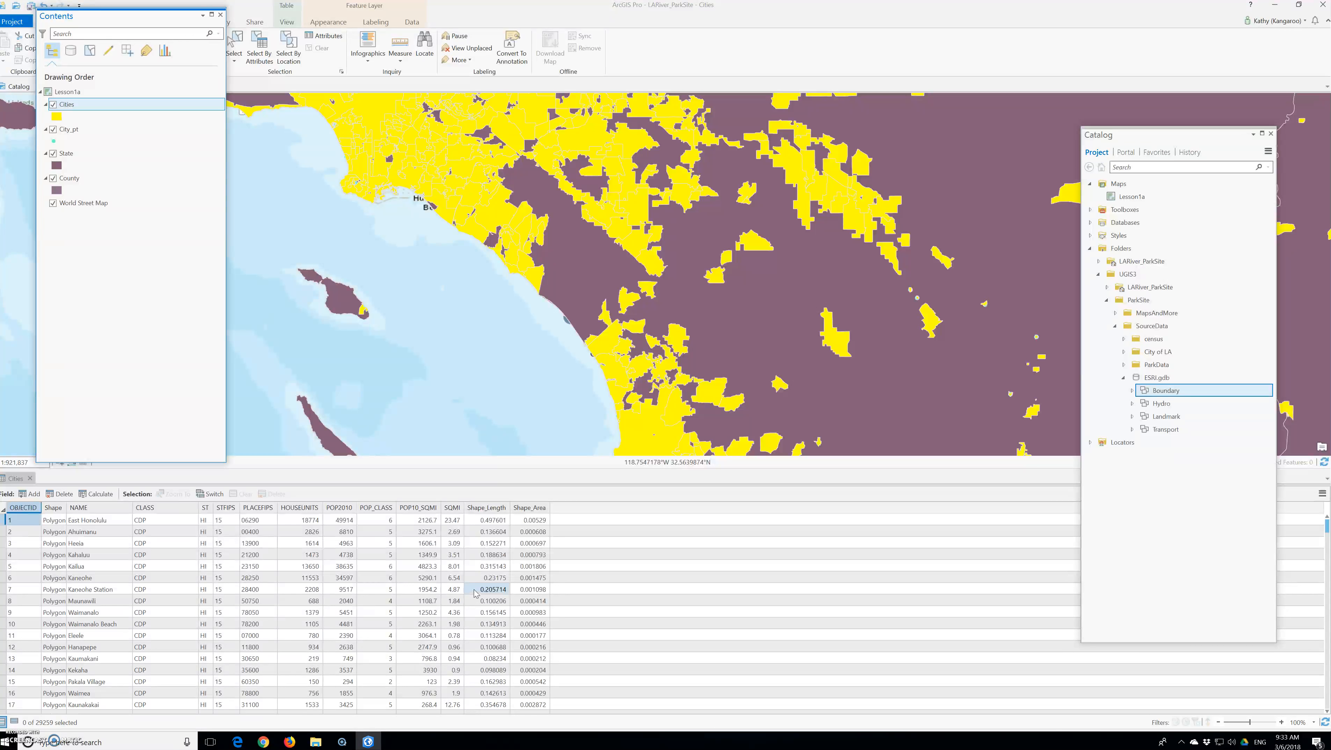
click(470, 589)
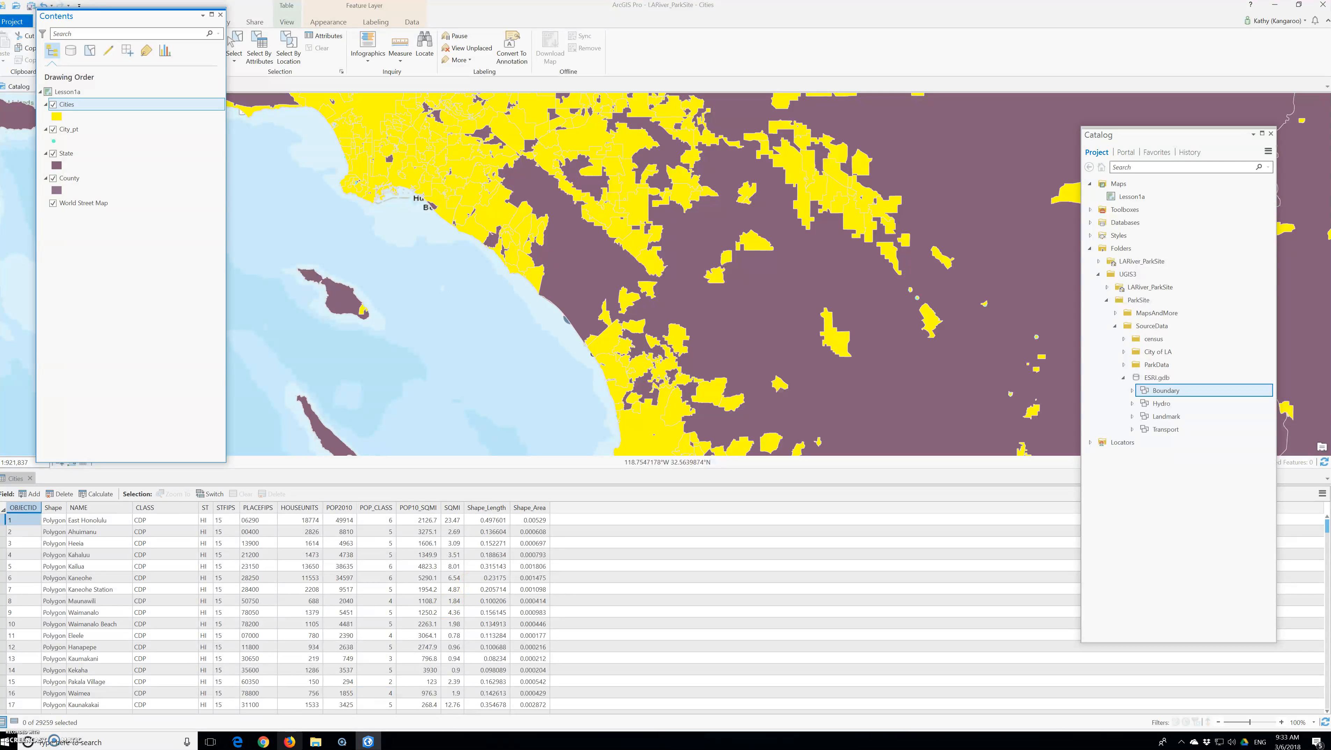
click(42, 724)
click(39, 730)
click(44, 726)
Undock the Cities attribute table into a floating window and place it over the lower part of the map.
click(621, 299)
click(20, 480)
drag(20, 480, 342, 296)
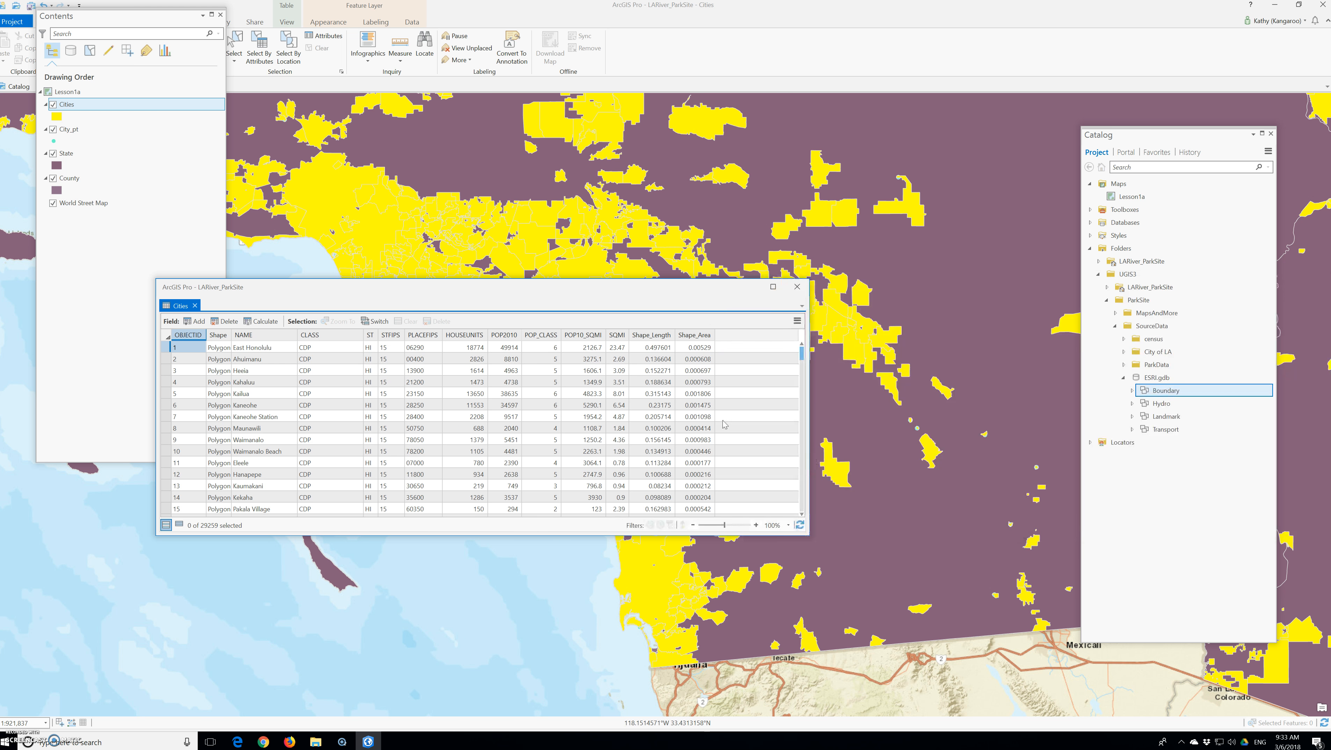
drag(382, 300, 329, 412)
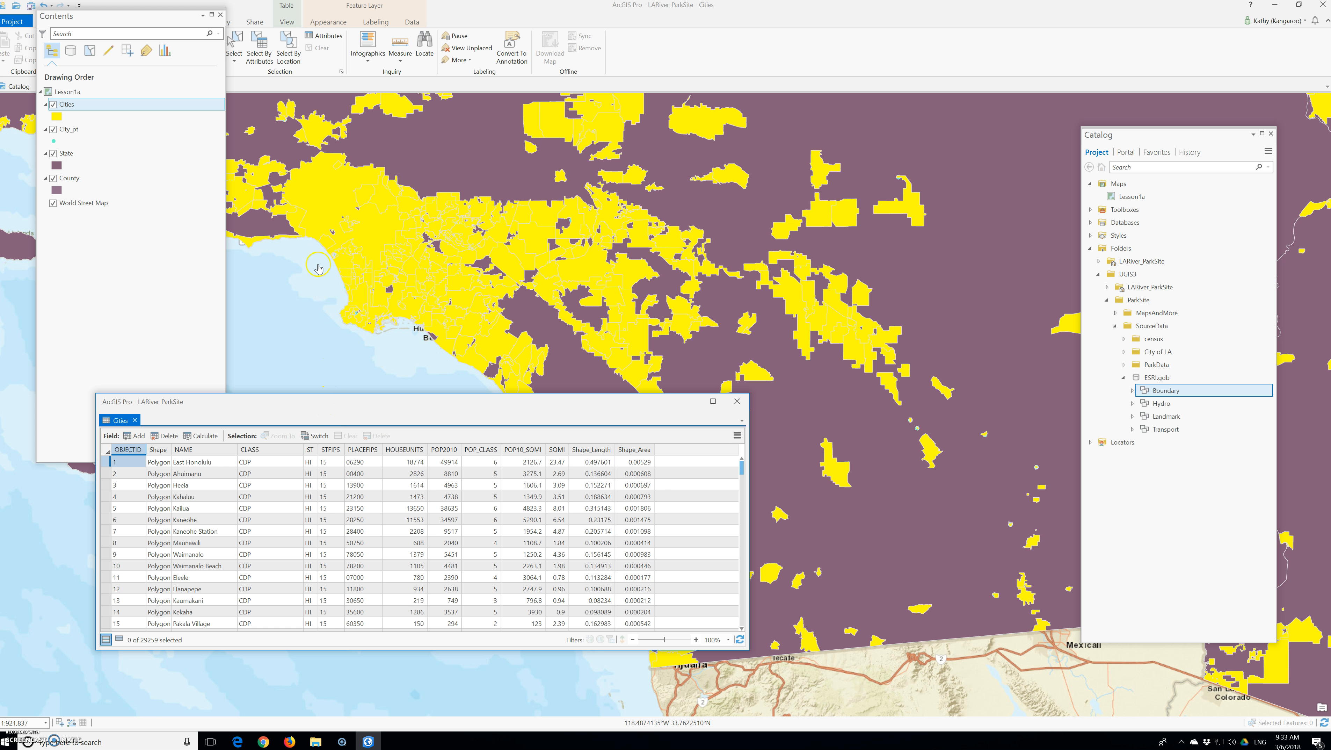
Zoom the map to the full extent of the Cities layer.
click(67, 106)
right_click(67, 108)
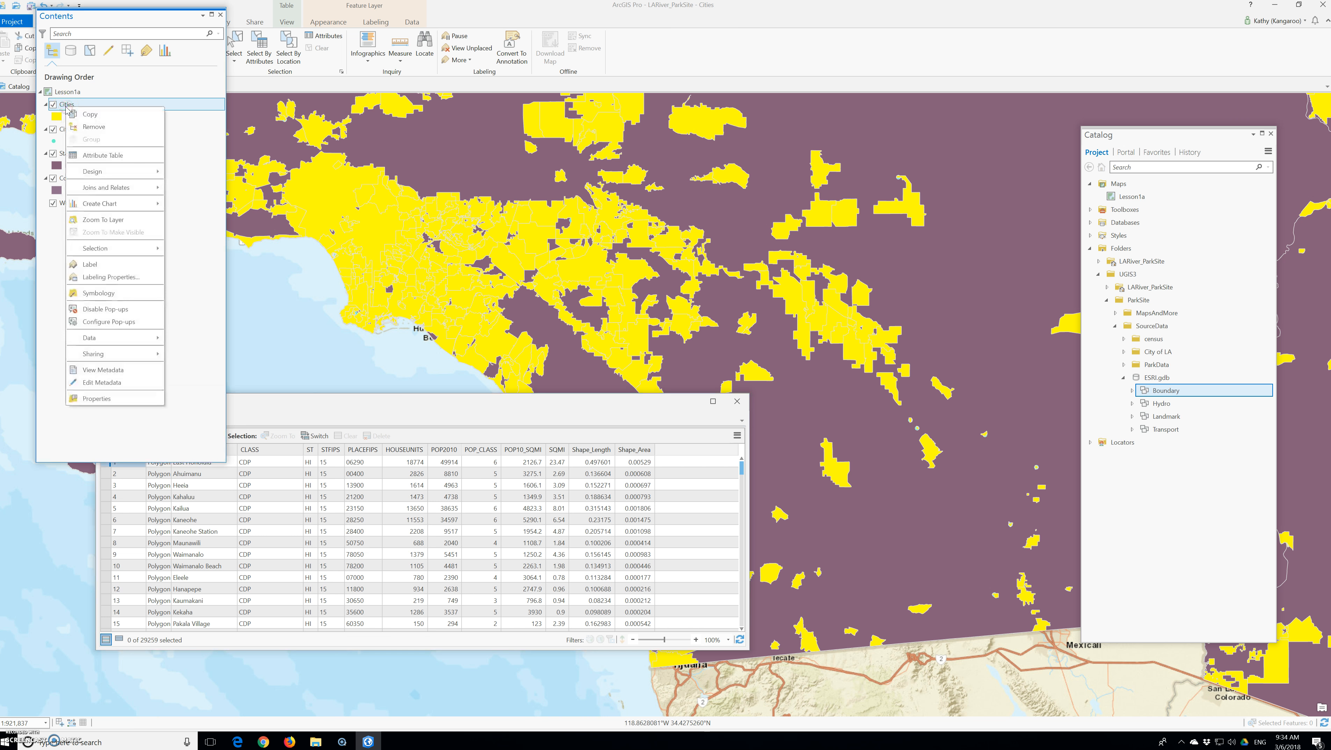
click(112, 220)
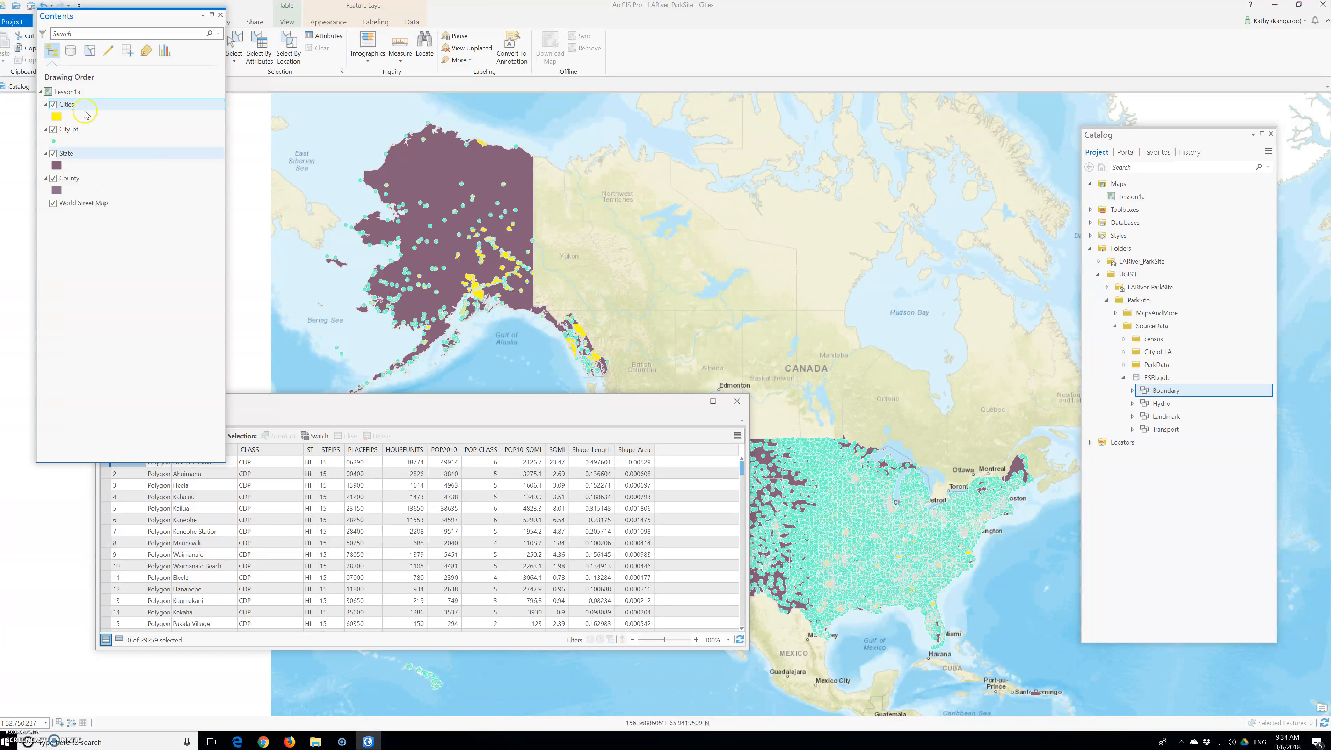
Return the map to its previous extent and arrange the Contents pane and Cities table side by side, clear of the ribbon.
drag(115, 25, 114, 188)
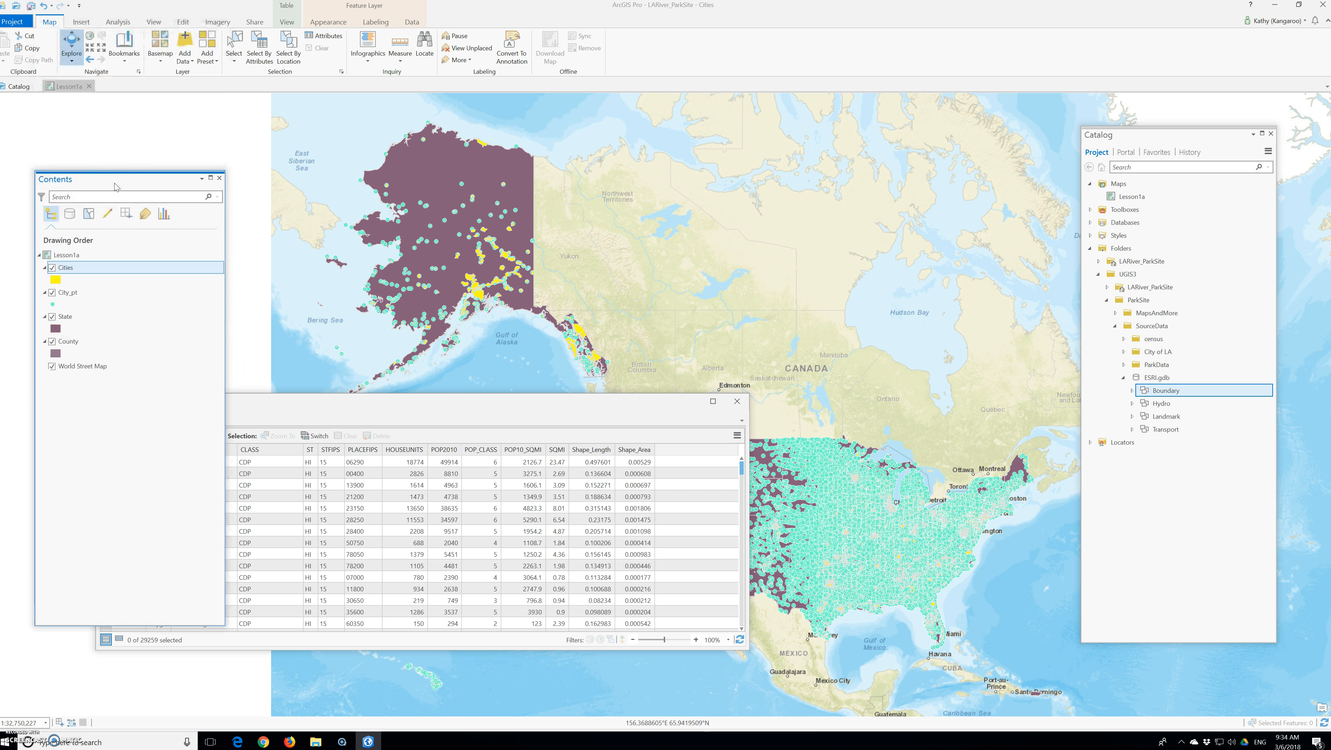
click(91, 61)
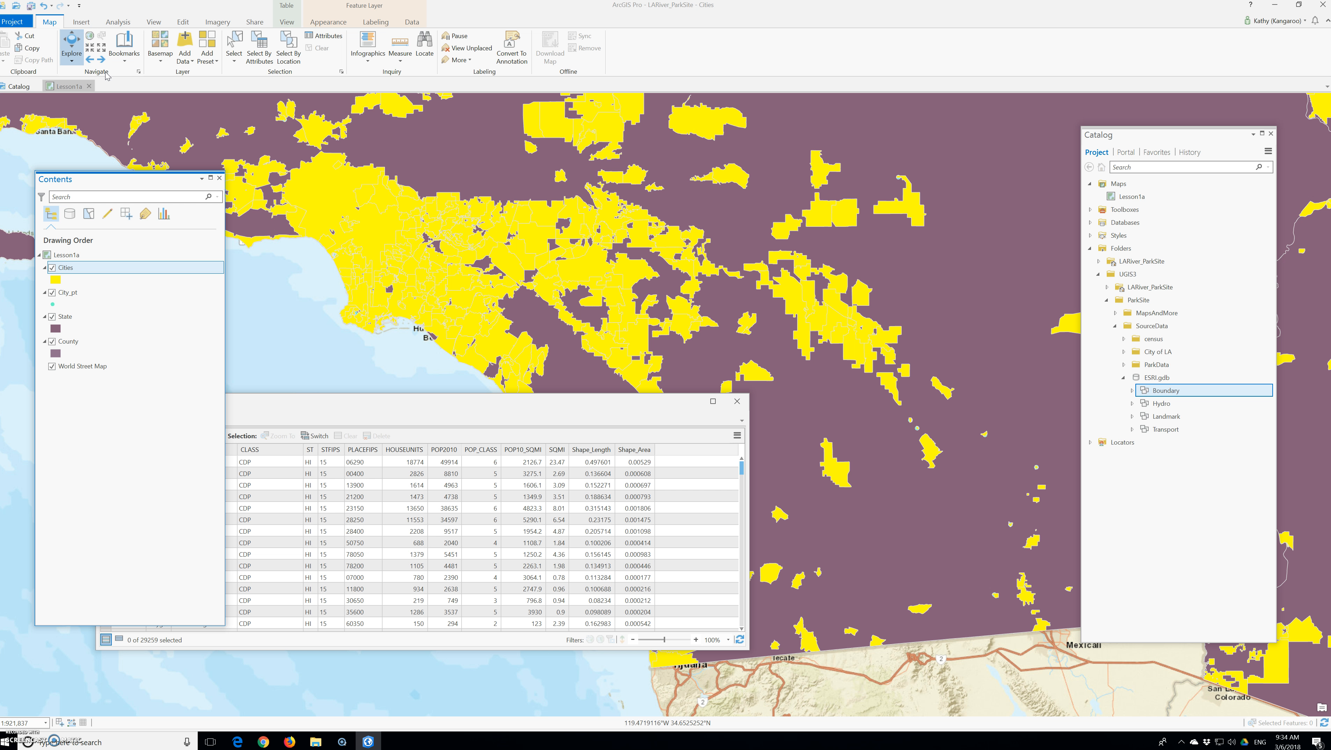
click(65, 87)
drag(348, 411, 501, 422)
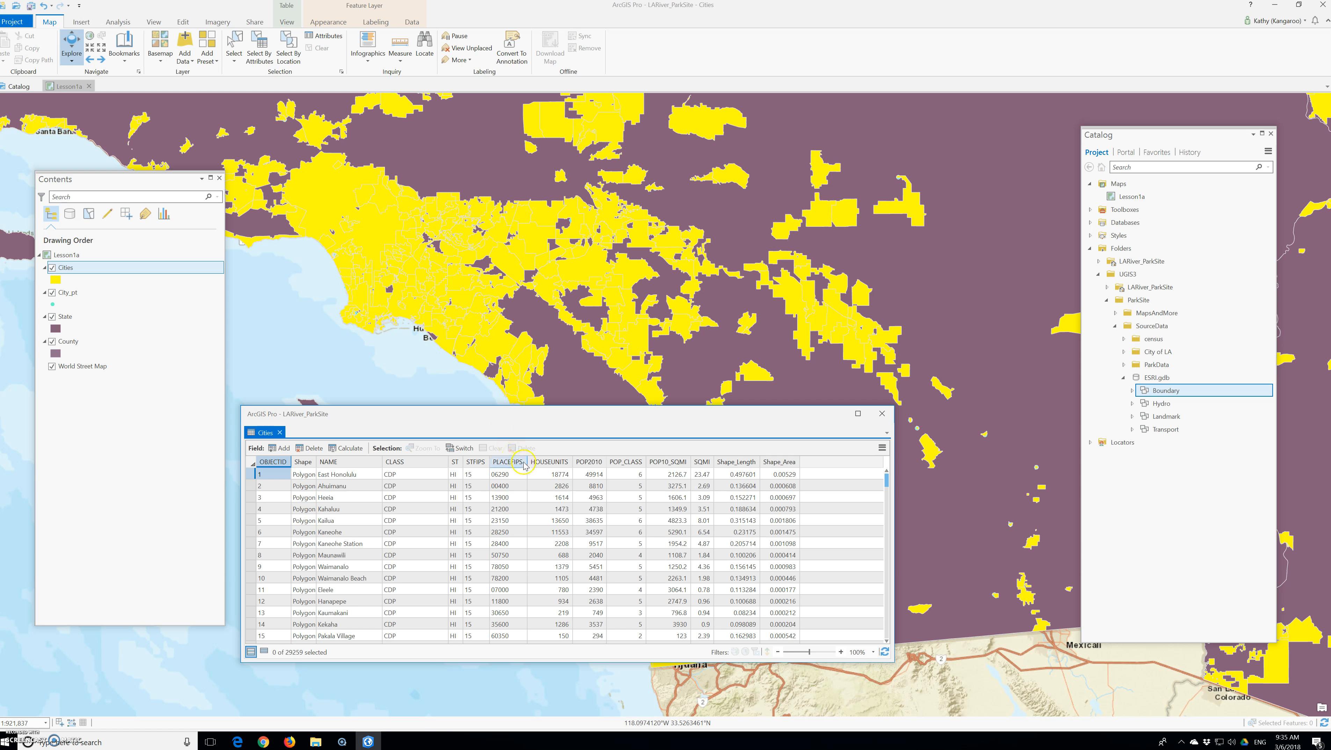
Sort the Cities table by POP2010 in descending order, check the ascending order as well, and return to descending.
right_click(596, 463)
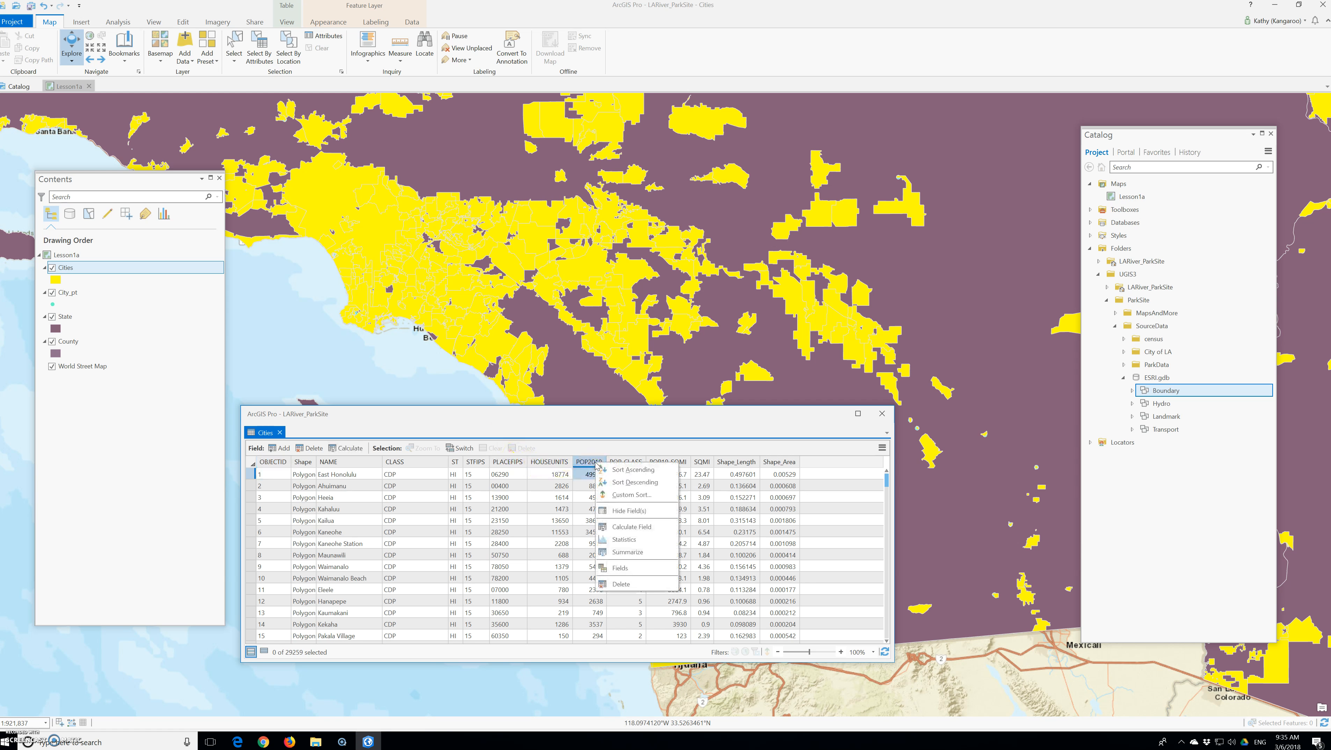
click(621, 482)
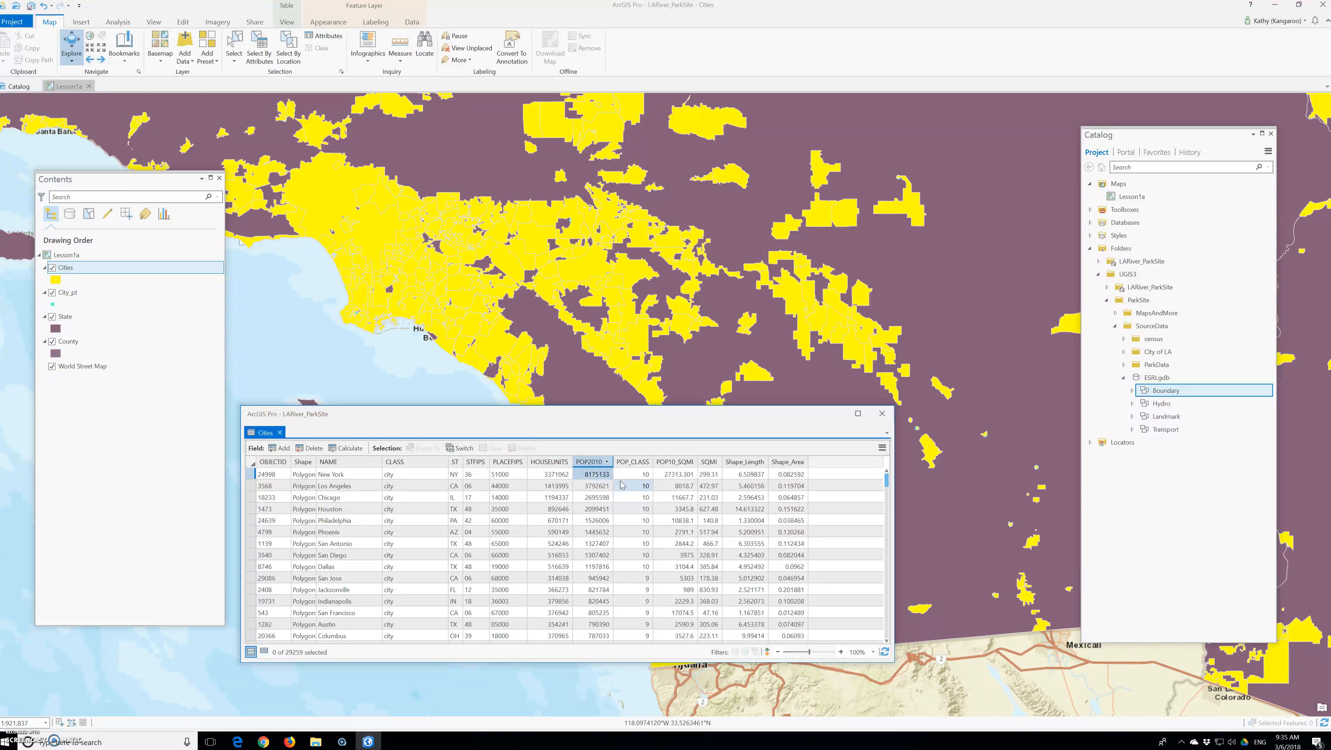
right_click(590, 465)
right_click(592, 462)
click(593, 464)
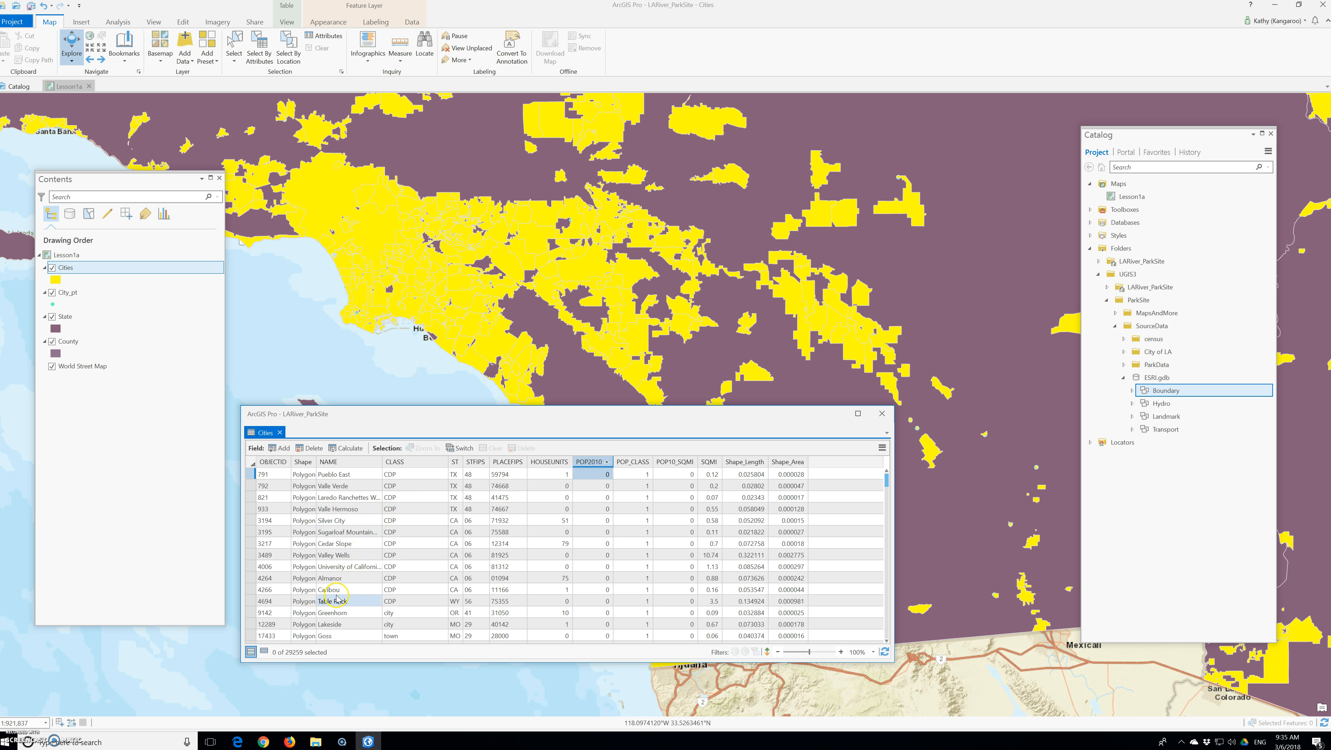
click(594, 462)
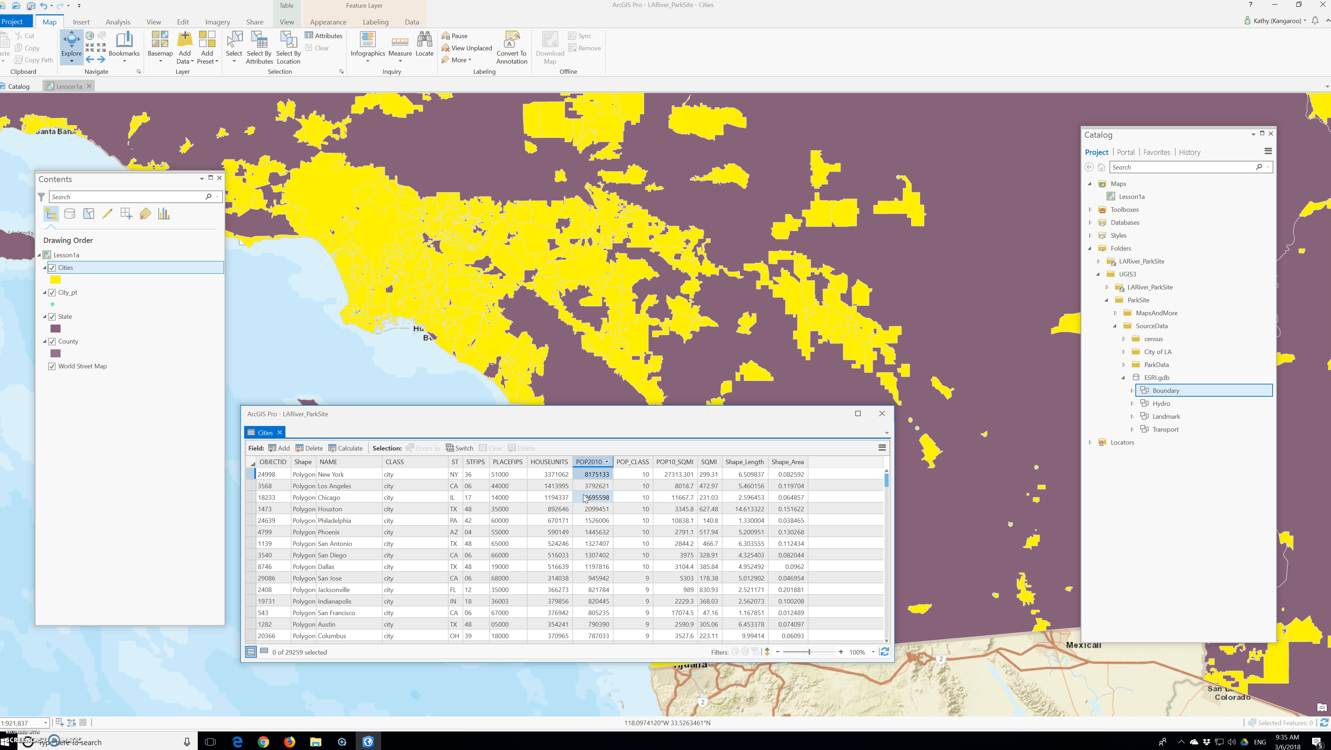
Select the Los Angeles record in the Cities table and close the table.
click(249, 486)
click(250, 486)
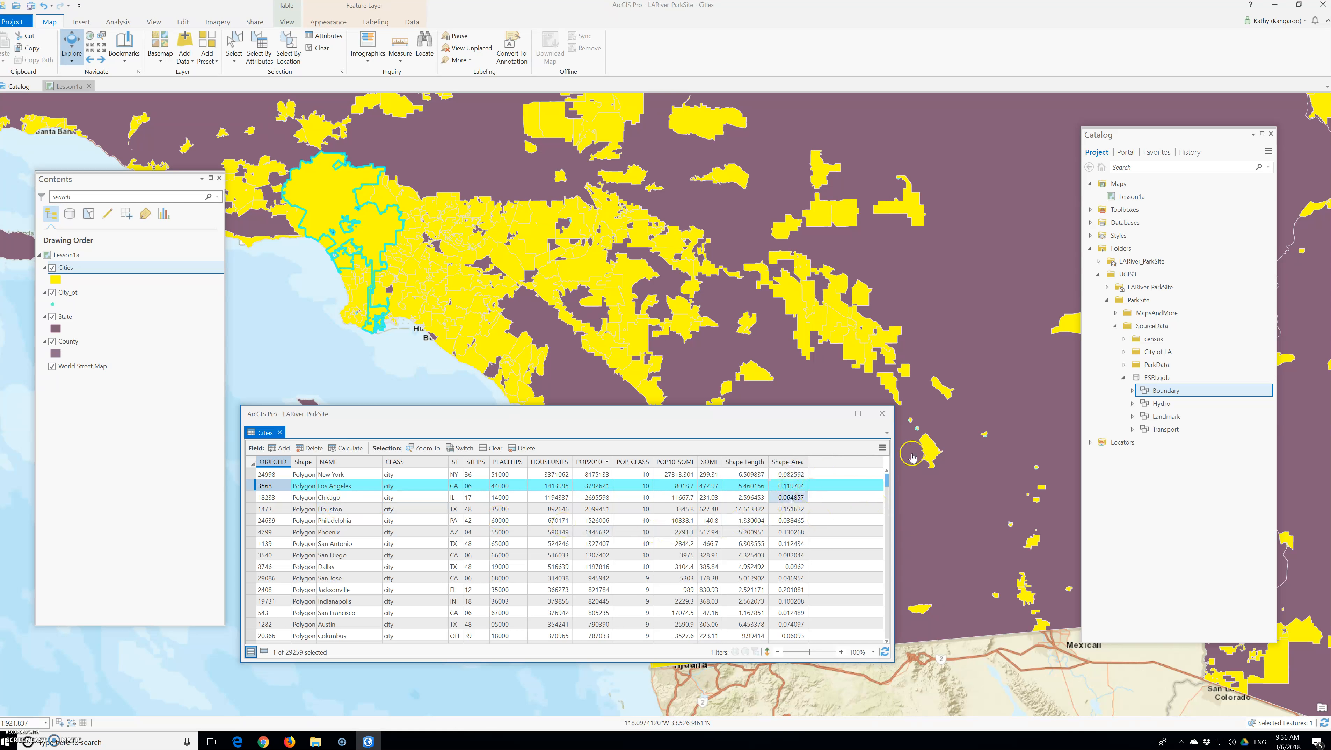
click(882, 414)
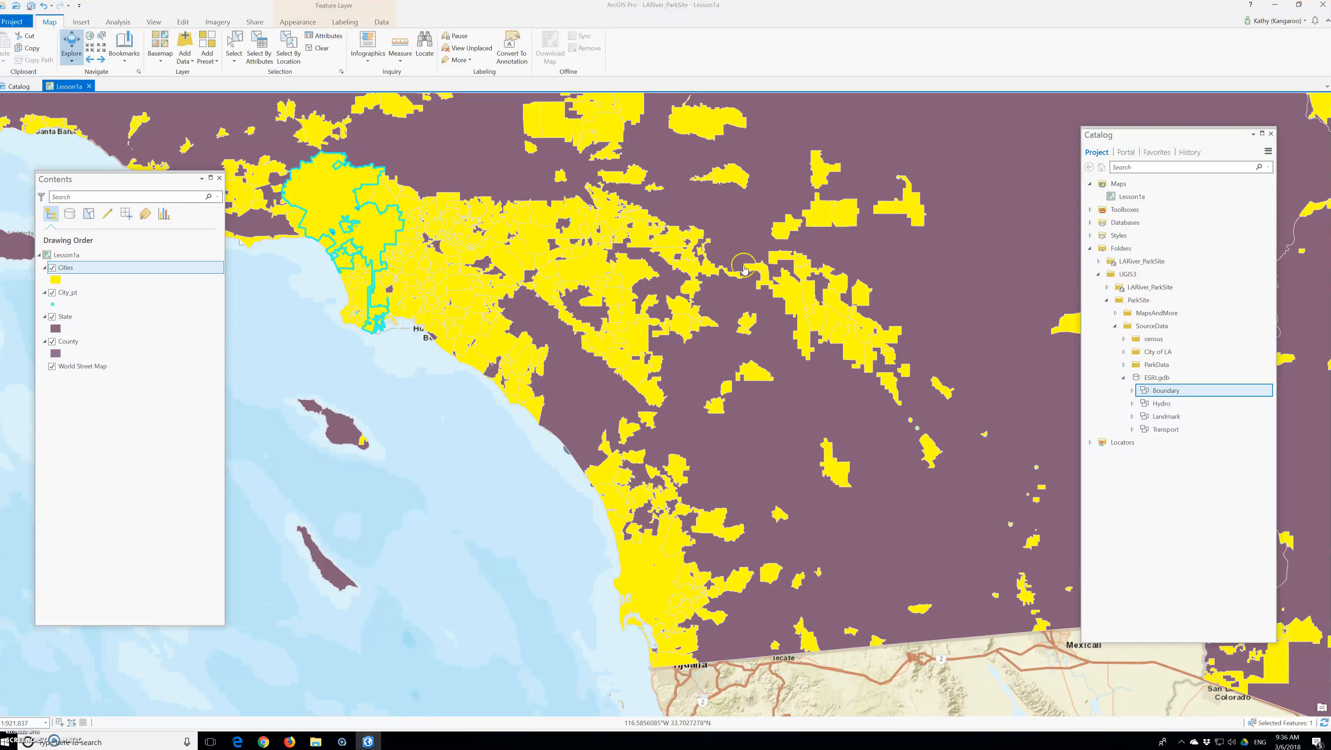
Zoom the map to the selected feature of the Cities layer.
right_click(77, 270)
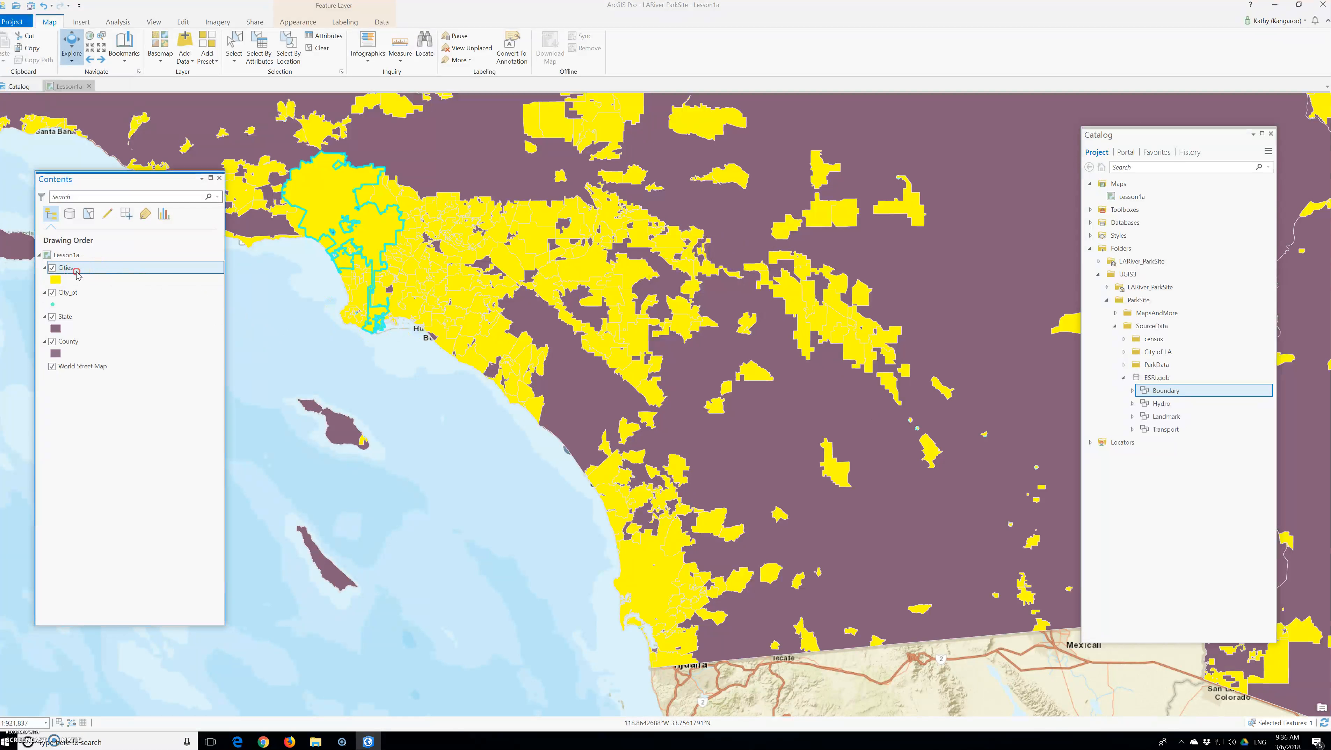
mouse_move(141, 499)
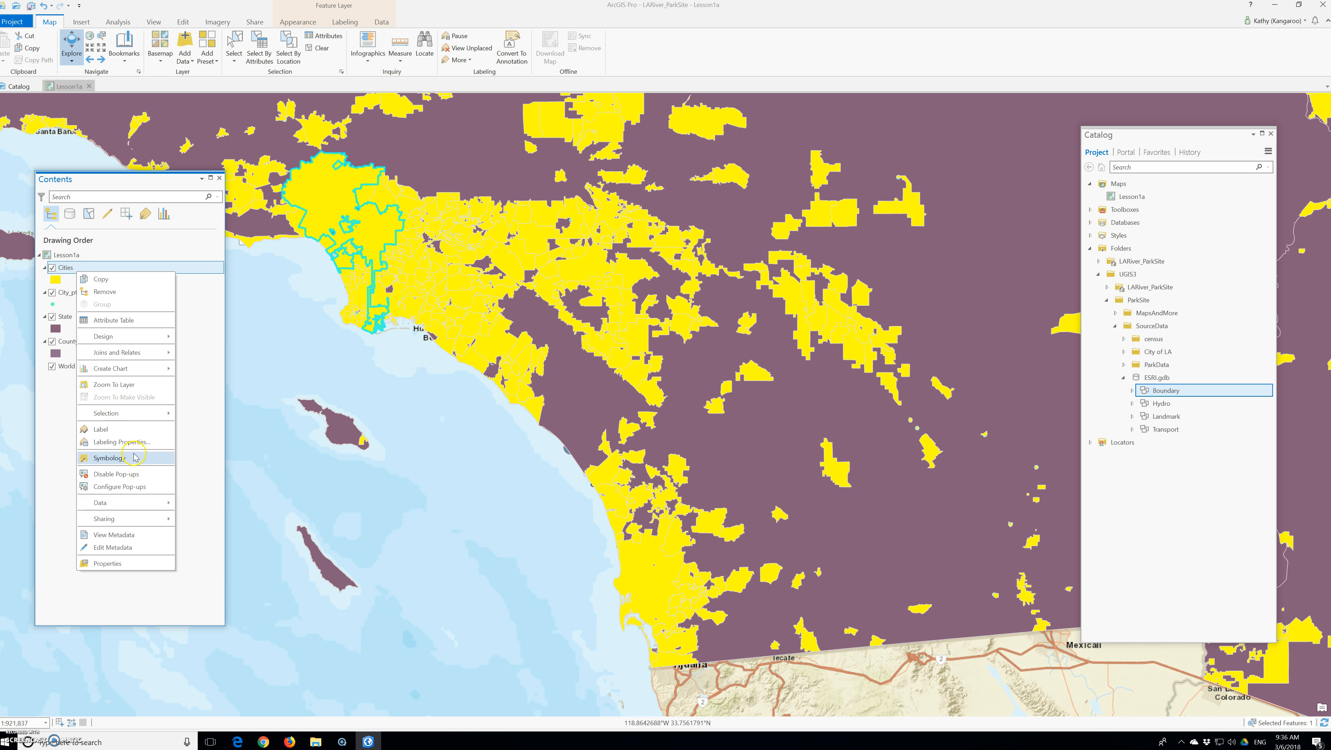
mouse_move(139, 415)
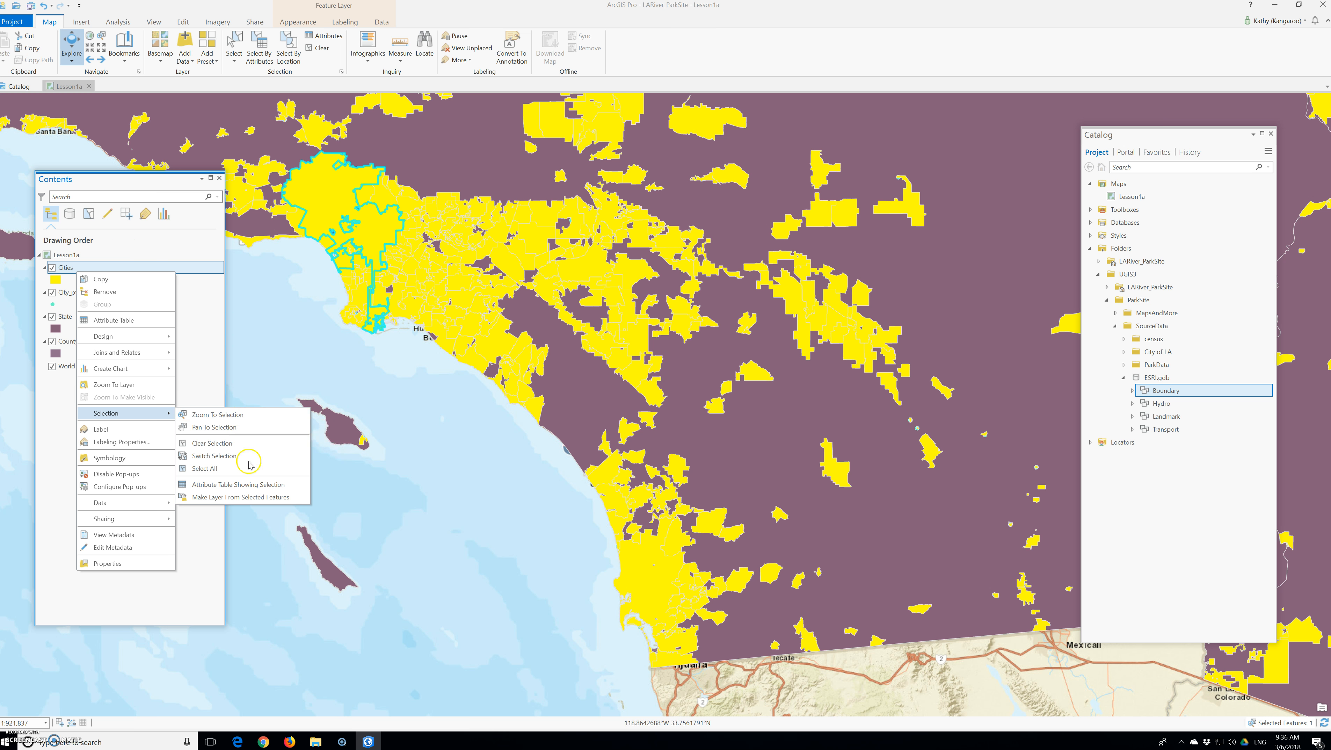
click(243, 419)
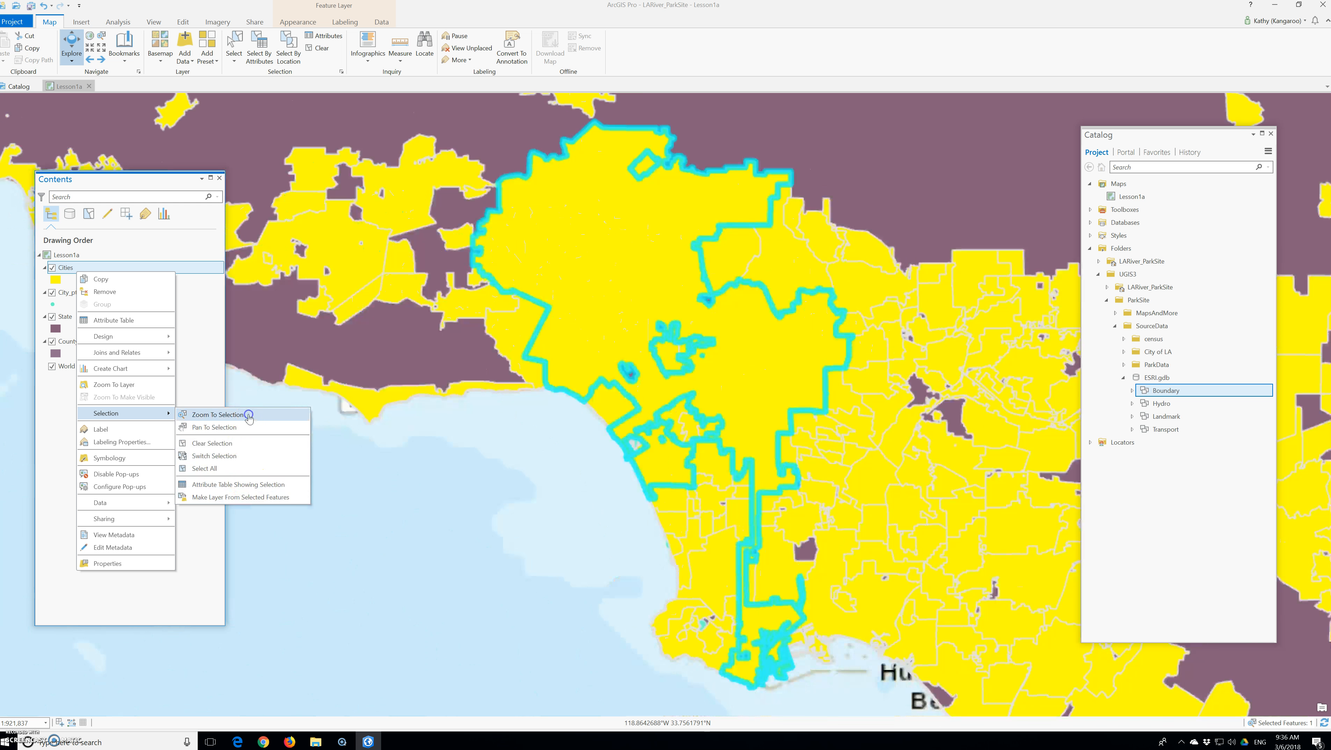